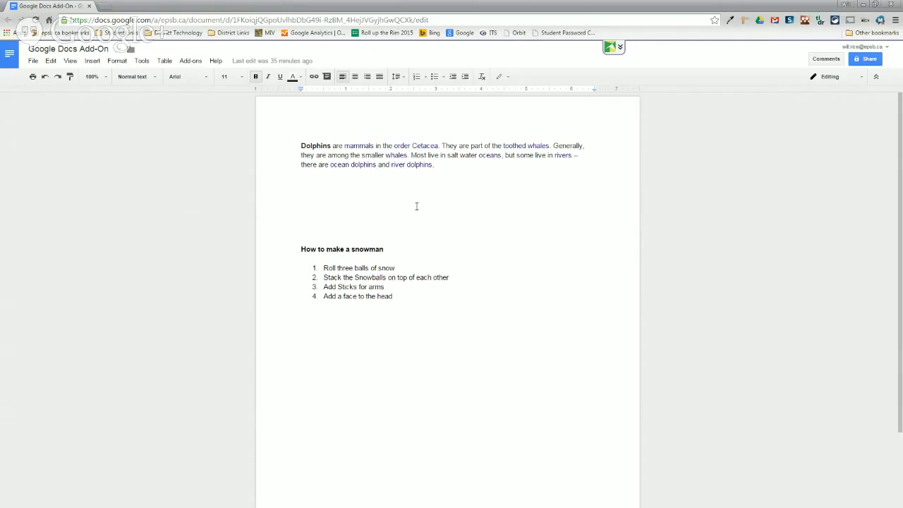
- Enlarge the page view and browse the available add-ons in the add-ons gallery
{"action": "key", "text": "ctrl+plus"}
{"action": "key", "text": "ctrl+plus"}
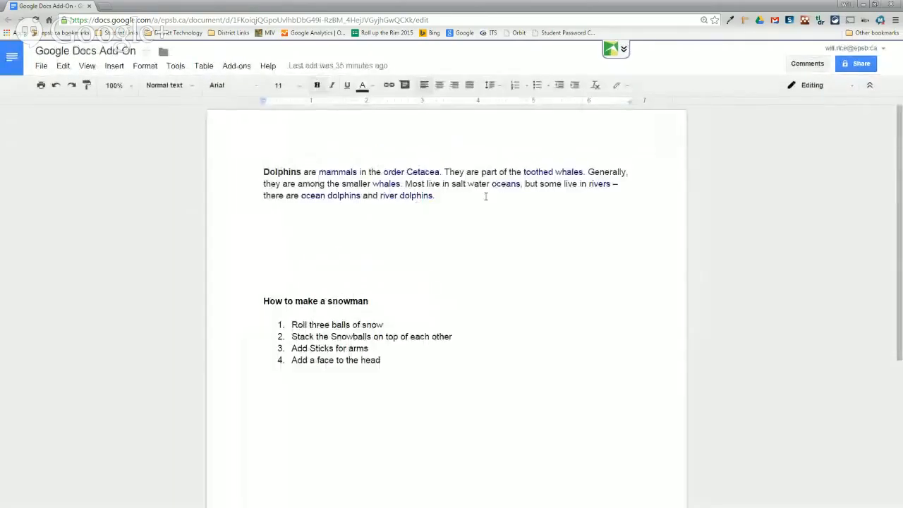
{"action": "left_click", "coordinate": [238, 66]}
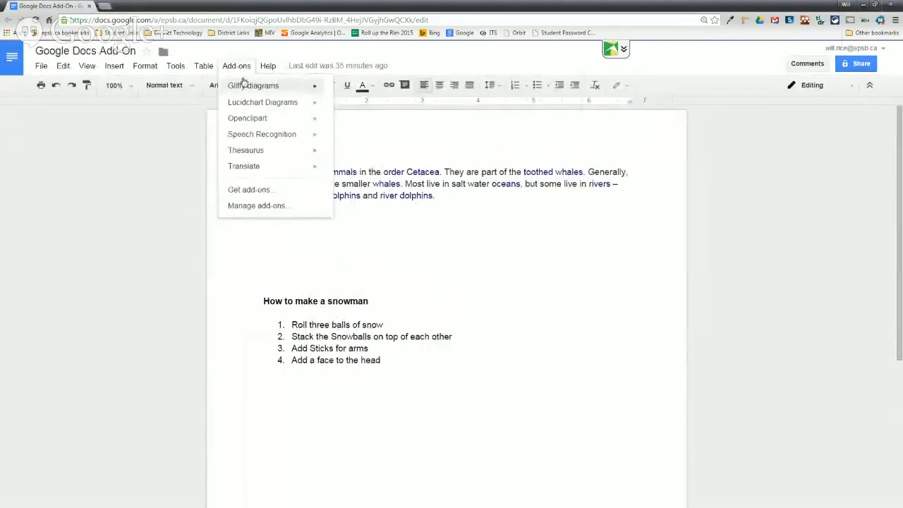
{"action": "left_click", "coordinate": [262, 189]}
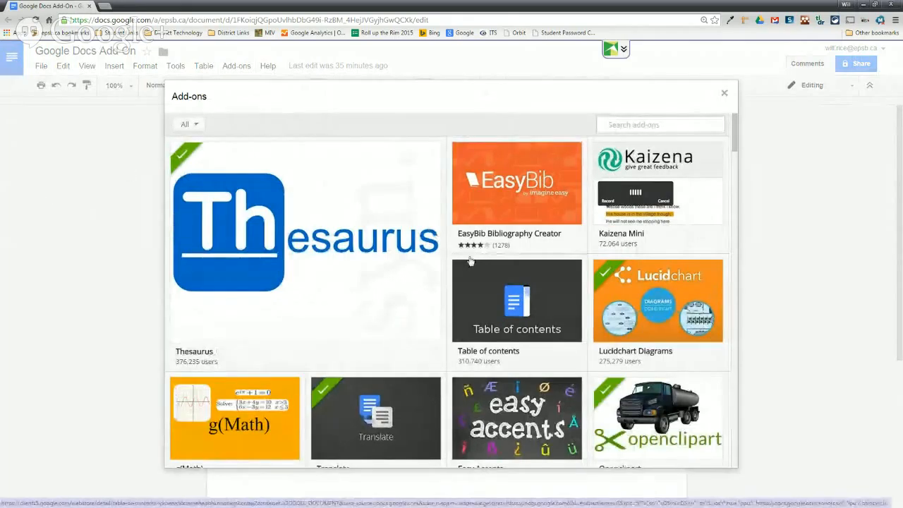
{"action": "scroll", "coordinate": [460, 260], "scroll_direction": "down", "scroll_amount": 2}
{"action": "scroll", "coordinate": [460, 261], "scroll_direction": "down", "scroll_amount": 7}
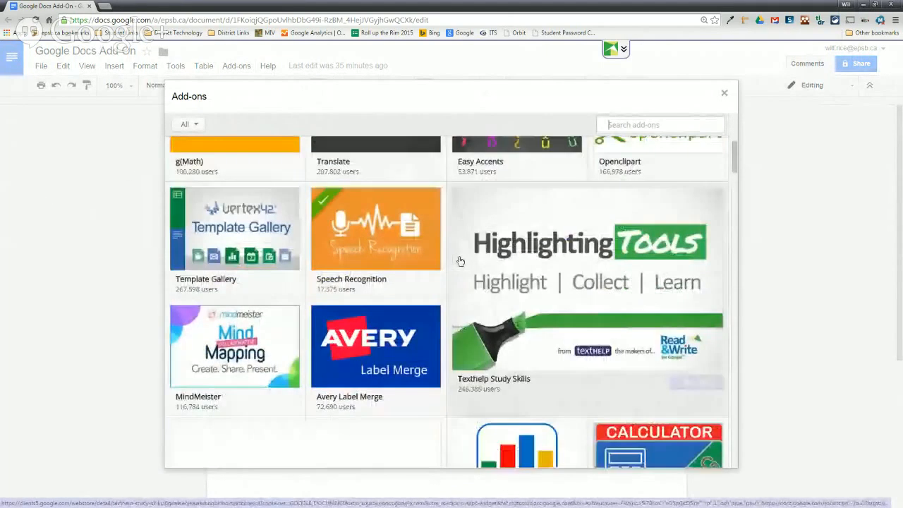
{"action": "scroll", "coordinate": [460, 260], "scroll_direction": "down", "scroll_amount": 1}
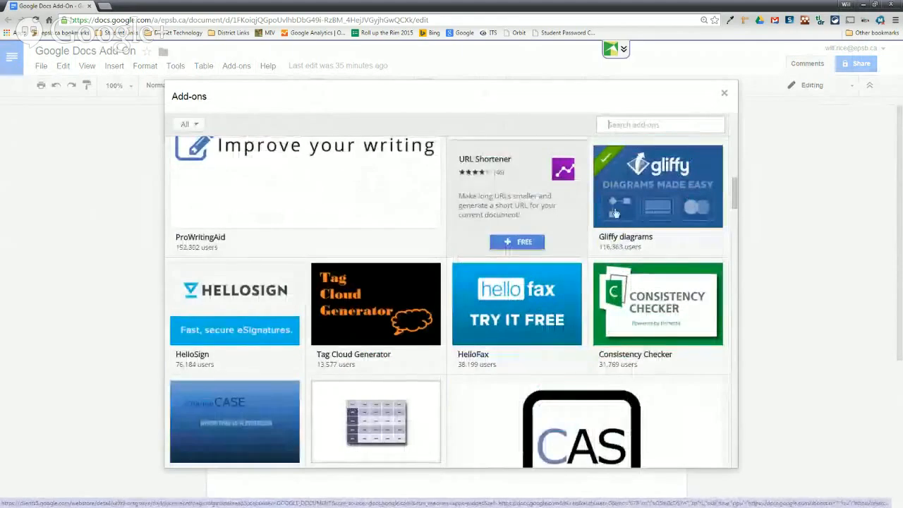
{"action": "scroll", "coordinate": [504, 284], "scroll_direction": "down", "scroll_amount": 6}
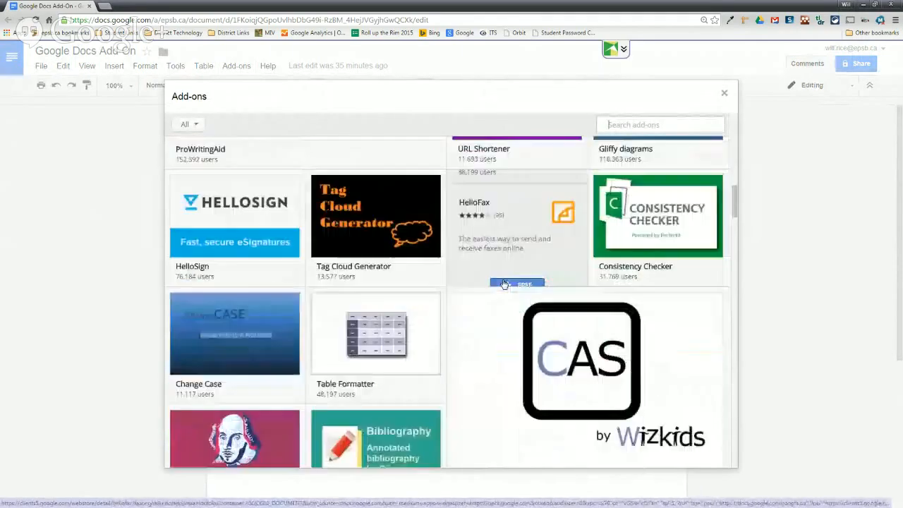
{"action": "scroll", "coordinate": [504, 284], "scroll_direction": "down", "scroll_amount": 8}
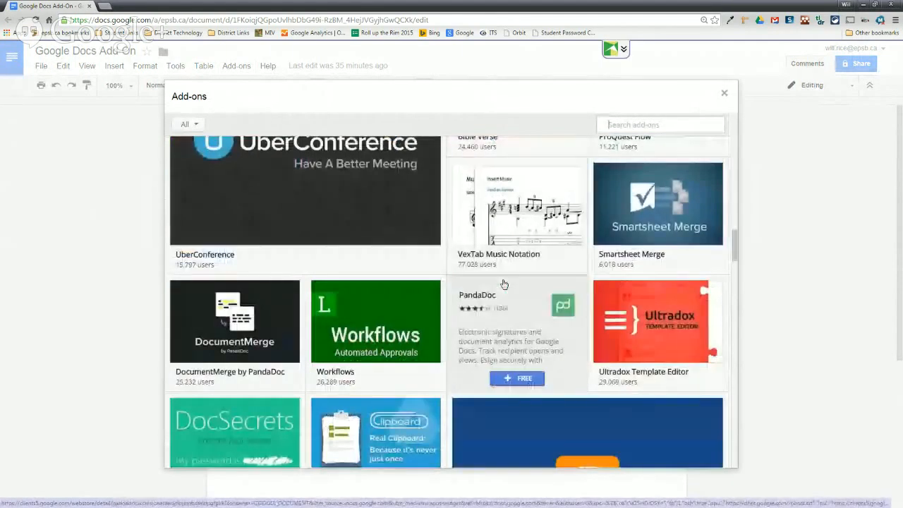
{"action": "scroll", "coordinate": [504, 284], "scroll_direction": "up", "scroll_amount": 14}
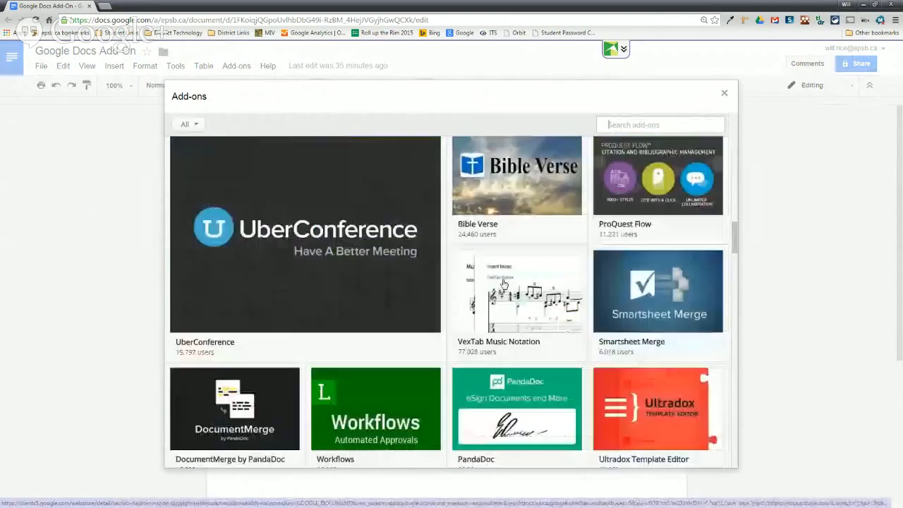
{"action": "scroll", "coordinate": [504, 283], "scroll_direction": "up", "scroll_amount": 3}
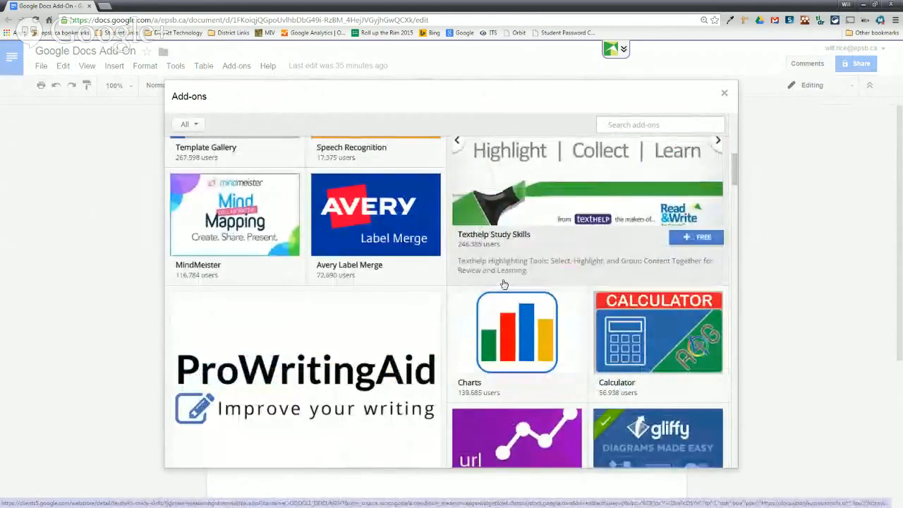
- View the details of the Gliffy diagrams add-on, and close the add-ons gallery
{"action": "scroll", "coordinate": [661, 336], "scroll_direction": "down", "scroll_amount": 2}
{"action": "left_click", "coordinate": [661, 335]}
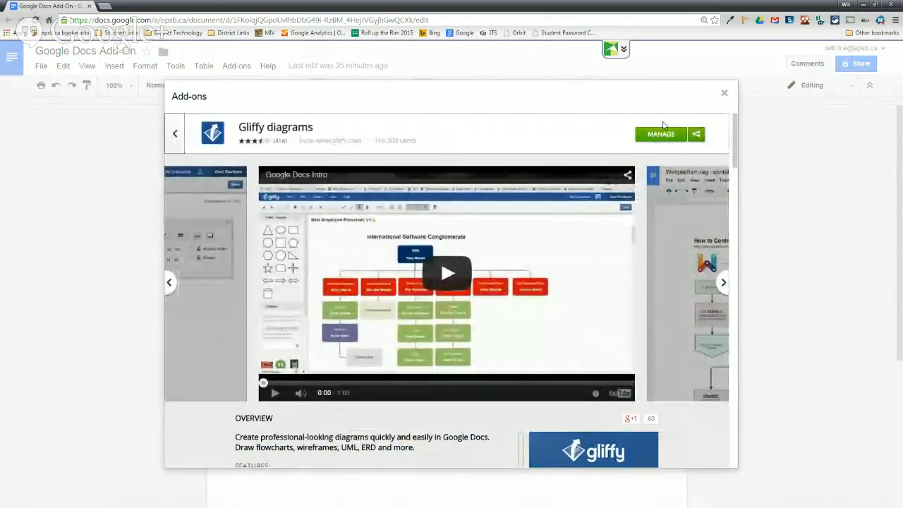
{"action": "left_click", "coordinate": [725, 95]}
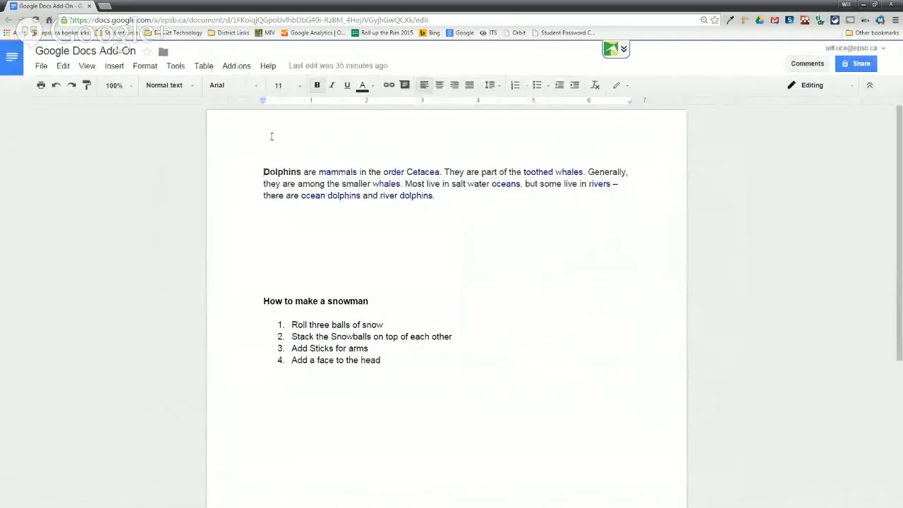
- Search the Openclipart add-on for "dolphin" clip art
{"action": "left_click", "coordinate": [239, 71]}
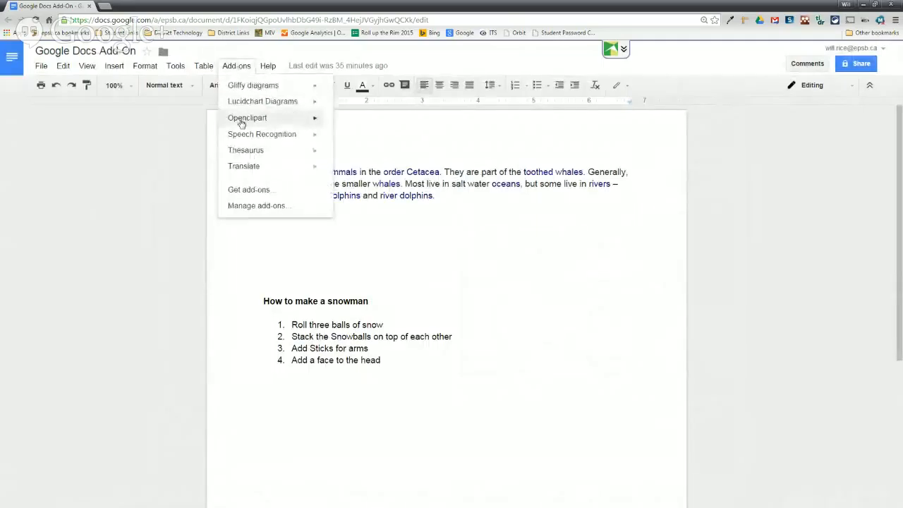
{"action": "mouse_move", "coordinate": [313, 120]}
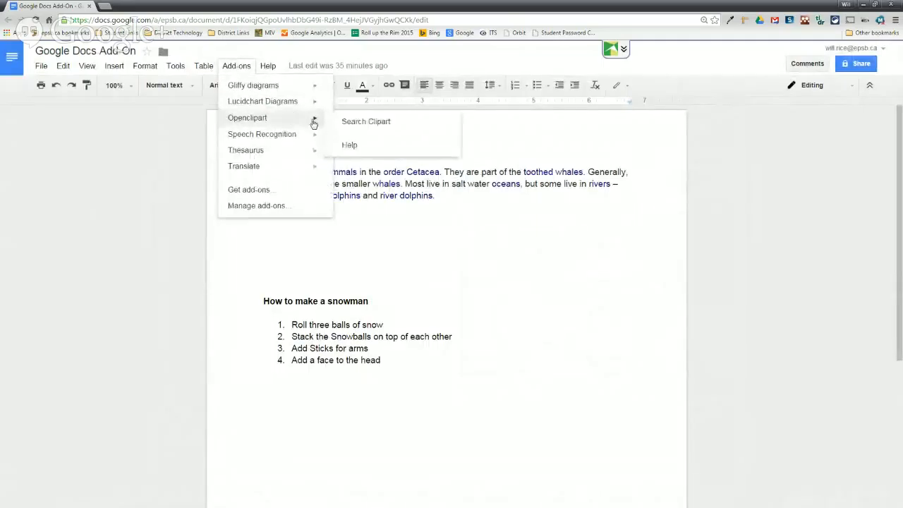
{"action": "left_click", "coordinate": [361, 123]}
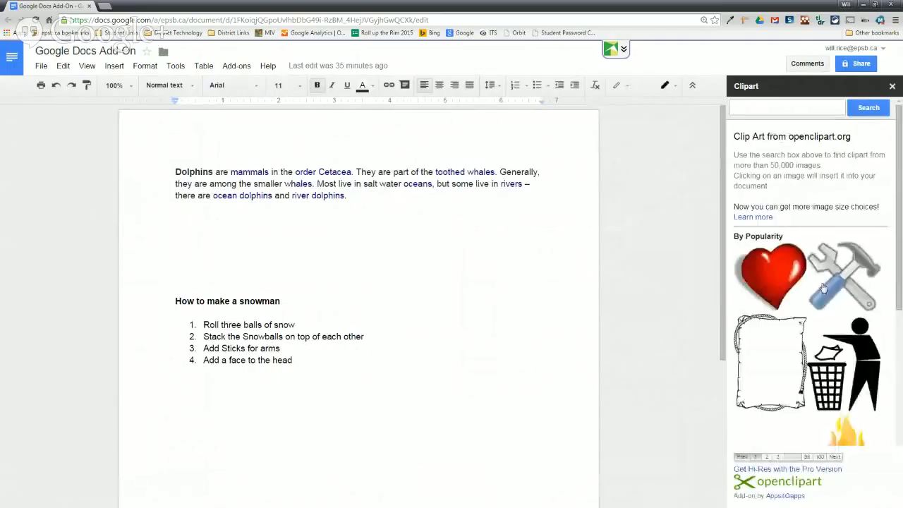
{"action": "left_click", "coordinate": [761, 108]}
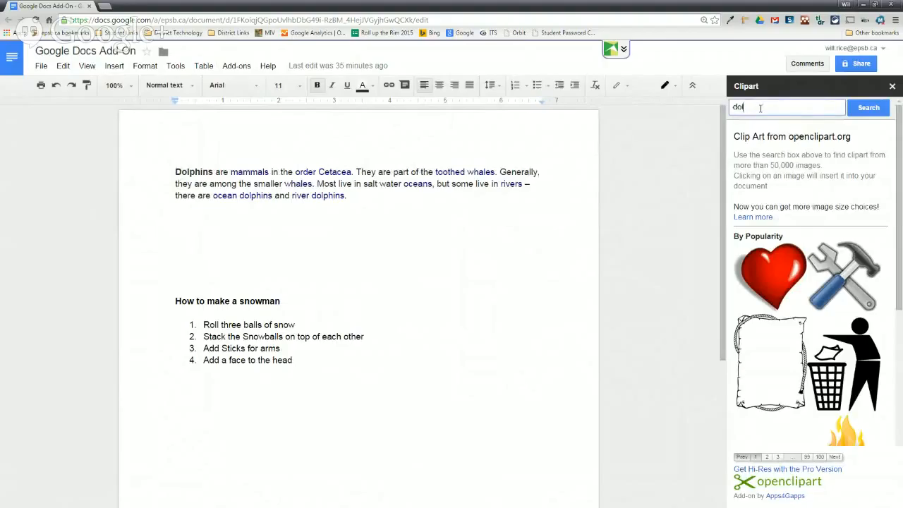
{"action": "key", "text": "Return"}
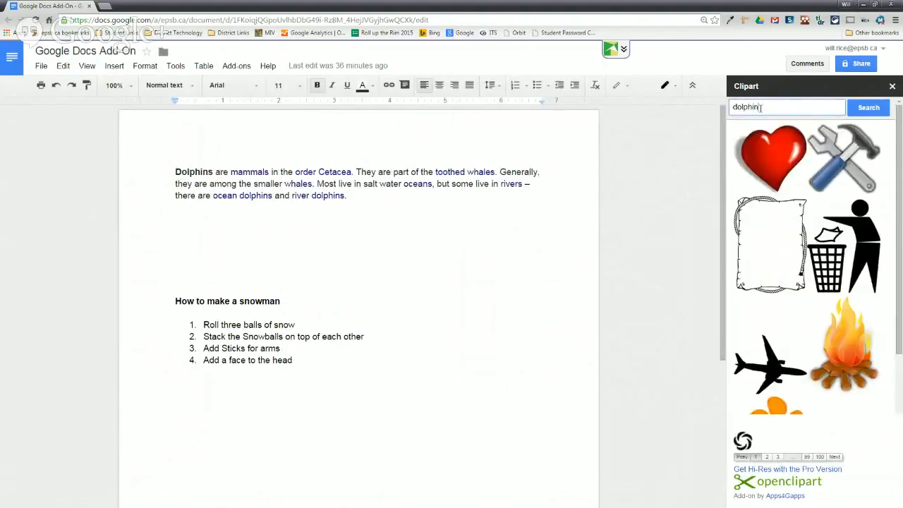
{"action": "left_click", "coordinate": [869, 107]}
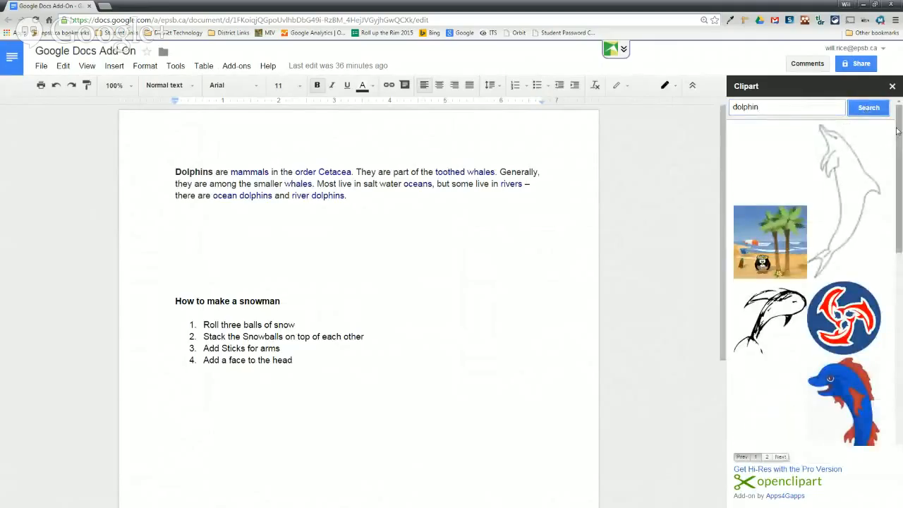
- Insert the clip art of a large blue-grey dolphin with a smaller one below the Dolphins paragraph and shrink it to about half size
{"action": "left_click_drag", "start_coordinate": [900, 125], "coordinate": [890, 271]}
{"action": "left_click_drag", "start_coordinate": [850, 211], "coordinate": [302, 222]}
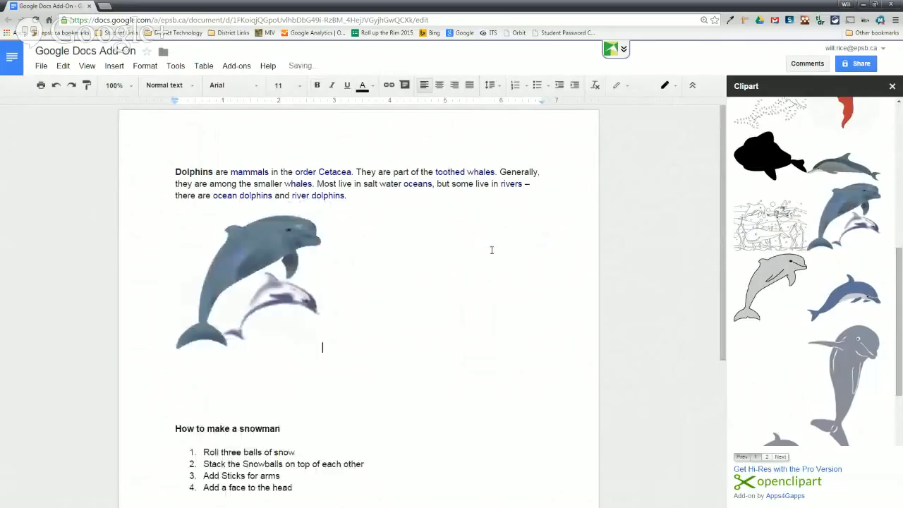
{"action": "left_click", "coordinate": [229, 302]}
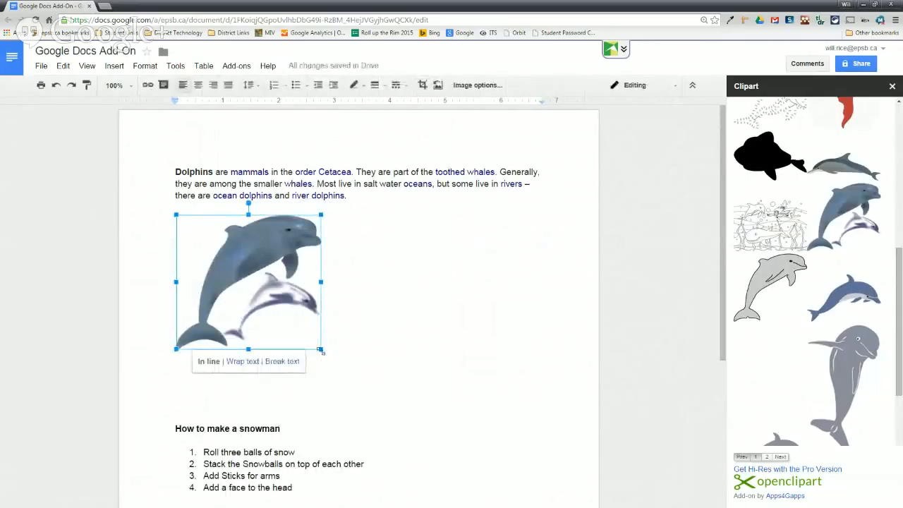
{"action": "left_click_drag", "start_coordinate": [322, 350], "coordinate": [252, 285]}
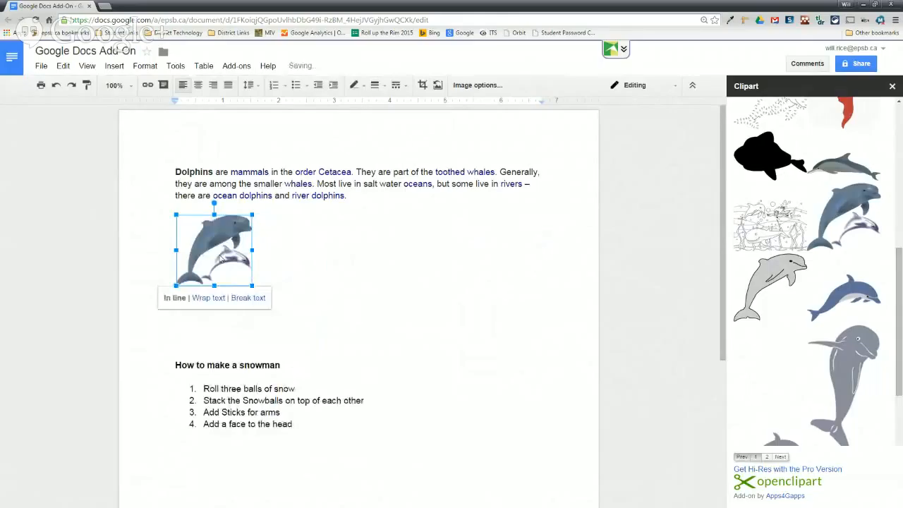
- Try cropping the dolphin image and recolor it with the red Light 1 option
{"action": "double_click", "coordinate": [220, 260]}
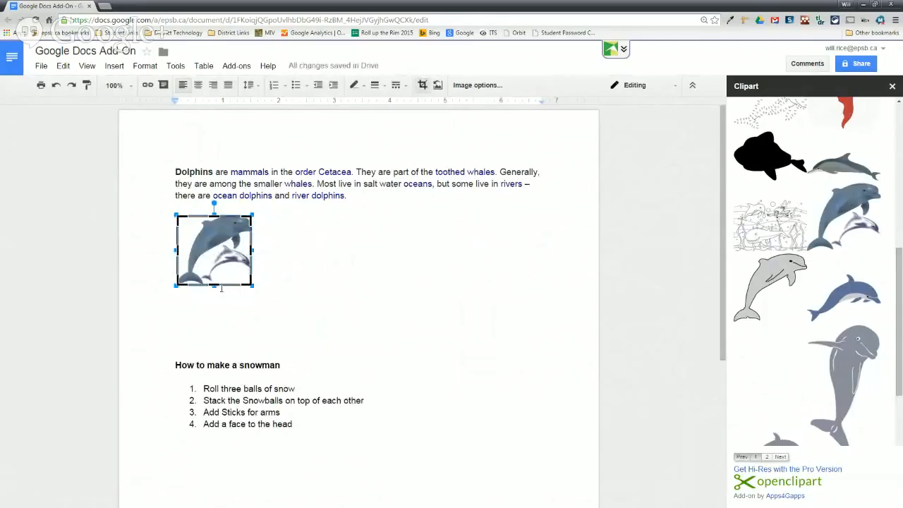
{"action": "mouse_move", "coordinate": [216, 285]}
{"action": "left_mouse_down"}
{"action": "mouse_move", "coordinate": [218, 268]}
{"action": "mouse_move", "coordinate": [220, 286]}
{"action": "left_mouse_up"}
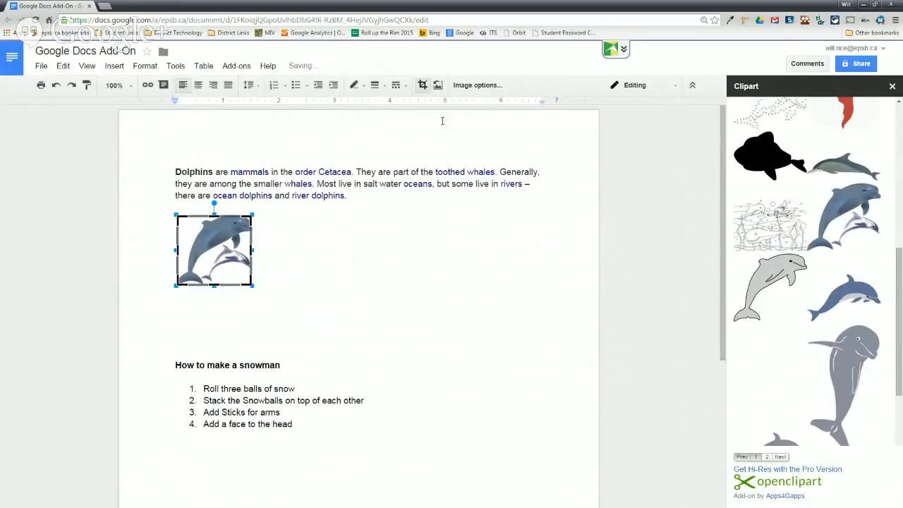
{"action": "left_click", "coordinate": [477, 85]}
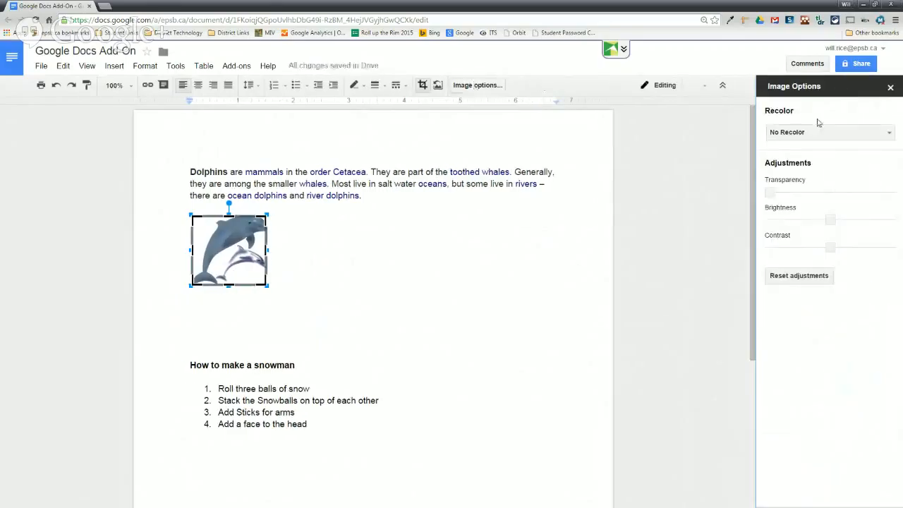
{"action": "left_click", "coordinate": [843, 136]}
{"action": "left_click", "coordinate": [801, 193]}
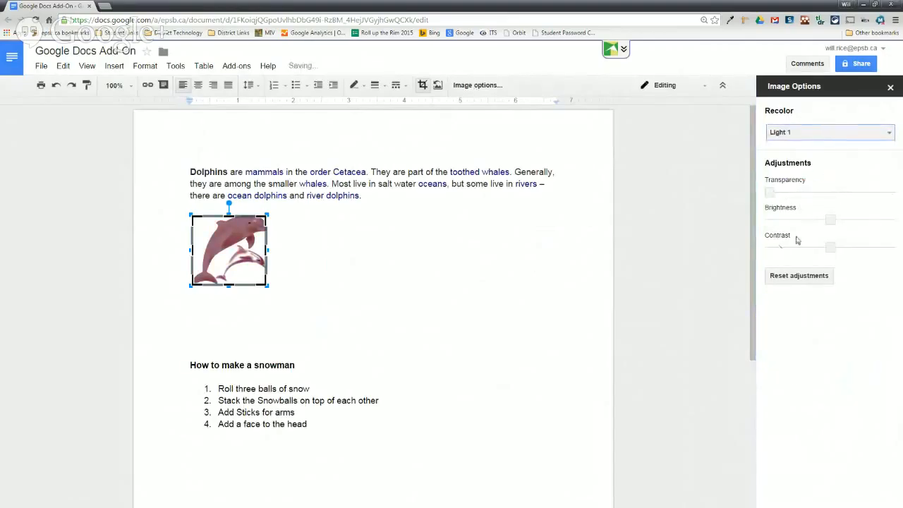
- Wrap the Dolphins paragraph around the image, placing the image at the paragraph's left, and add one blank line above the paragraph
{"action": "left_click", "coordinate": [240, 261]}
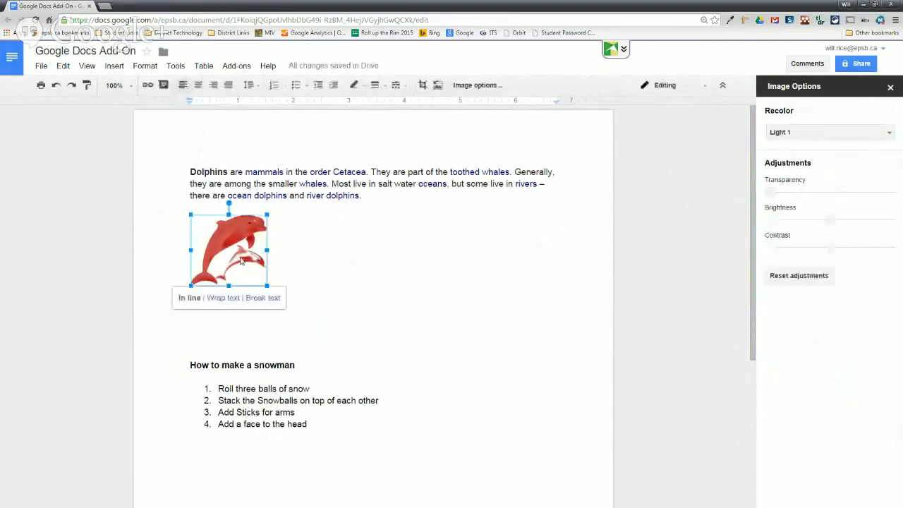
{"action": "left_click", "coordinate": [232, 299]}
{"action": "left_click_drag", "start_coordinate": [236, 252], "coordinate": [257, 181]}
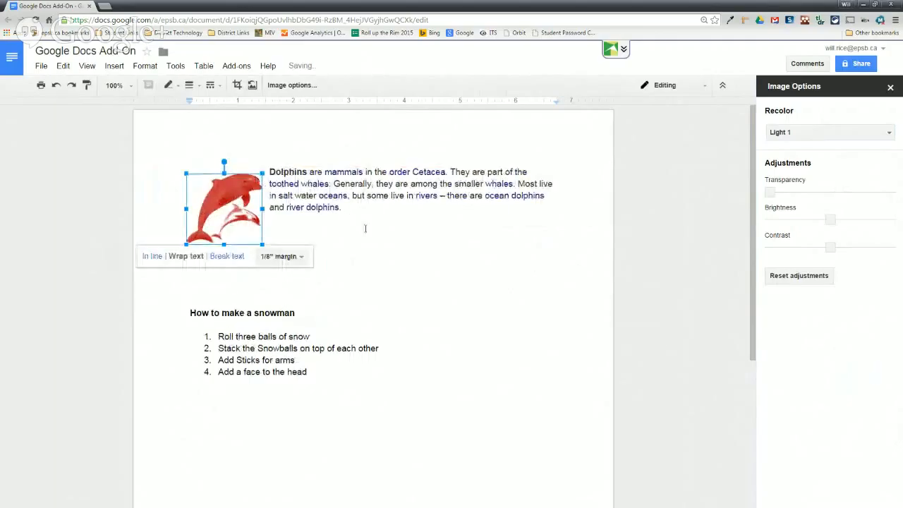
{"action": "left_click", "coordinate": [269, 173]}
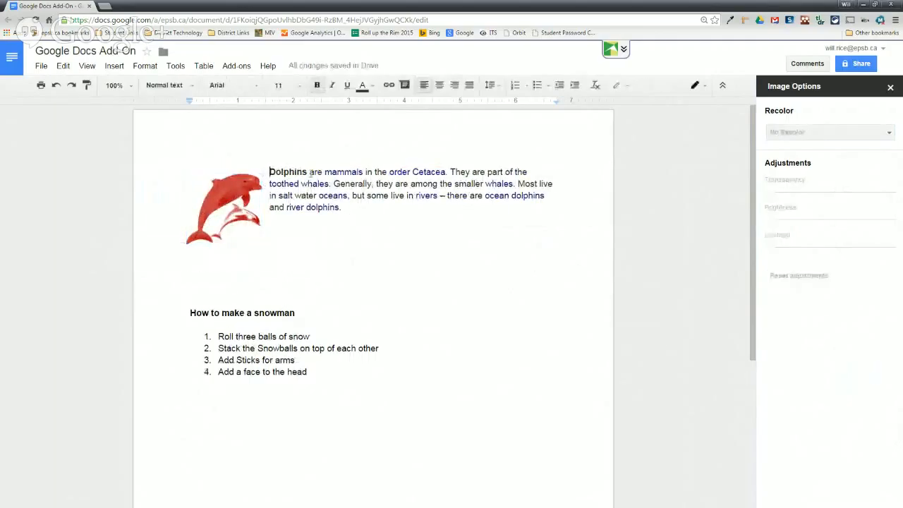
{"action": "key", "text": "Return"}
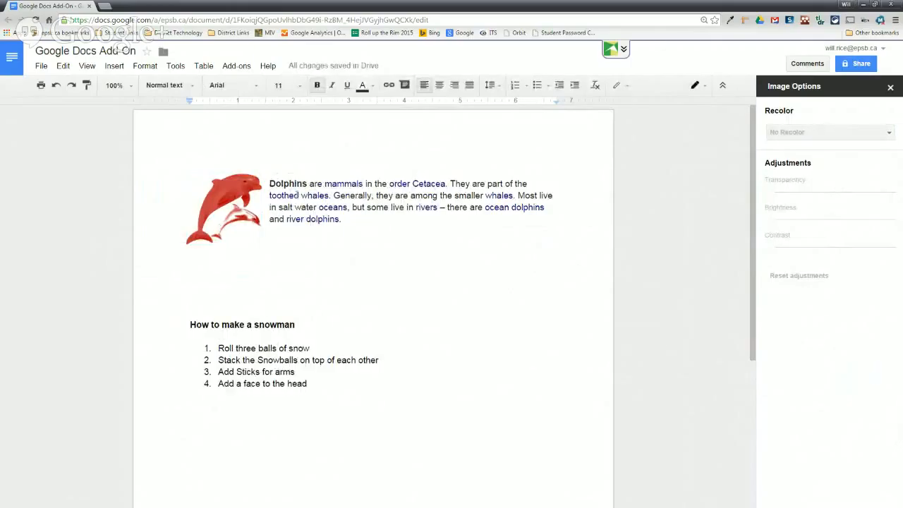
- Set the dolphin image's recolor option to No Recolor and deselect the image
{"action": "left_click", "coordinate": [224, 207]}
{"action": "left_click", "coordinate": [795, 132]}
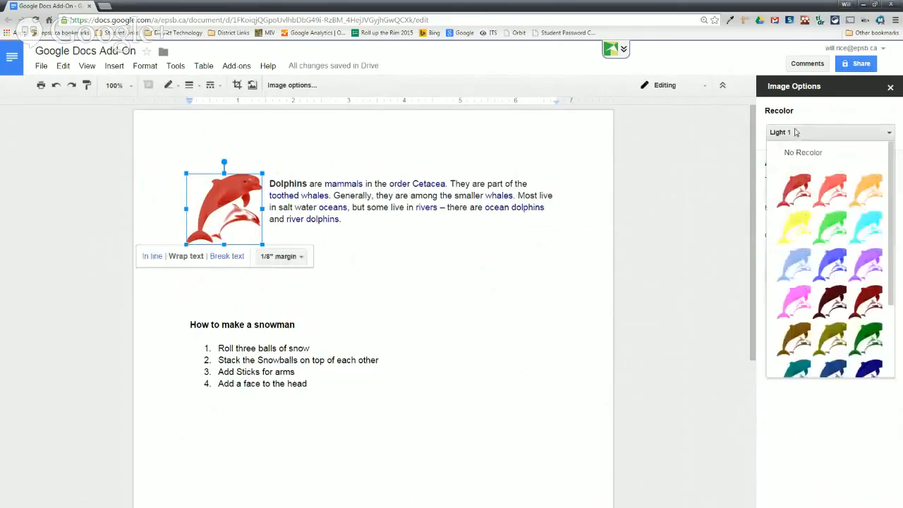
{"action": "left_click", "coordinate": [810, 156]}
{"action": "left_click", "coordinate": [379, 253]}
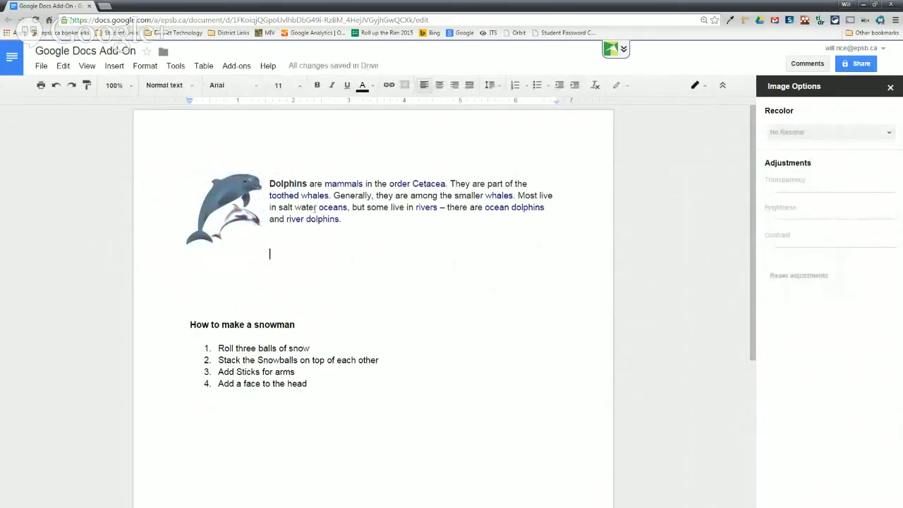
- Search the Openclipart add-on for "ocean" and browse the clip art results
{"action": "left_click", "coordinate": [243, 68]}
{"action": "mouse_move", "coordinate": [250, 117]}
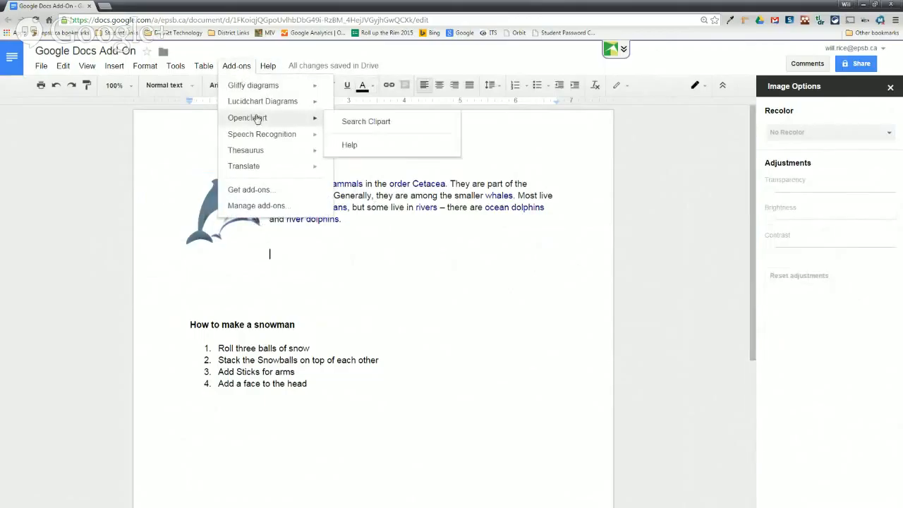
{"action": "left_click", "coordinate": [363, 120]}
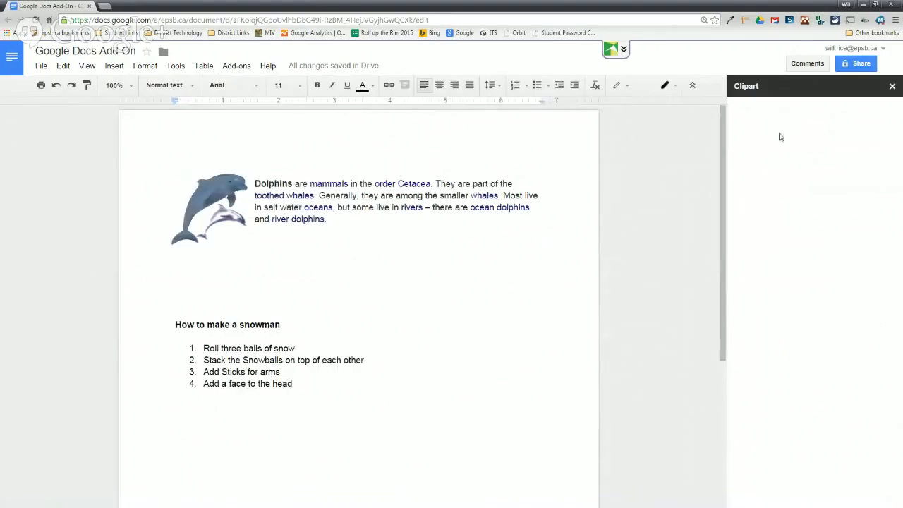
{"action": "left_click", "coordinate": [782, 106]}
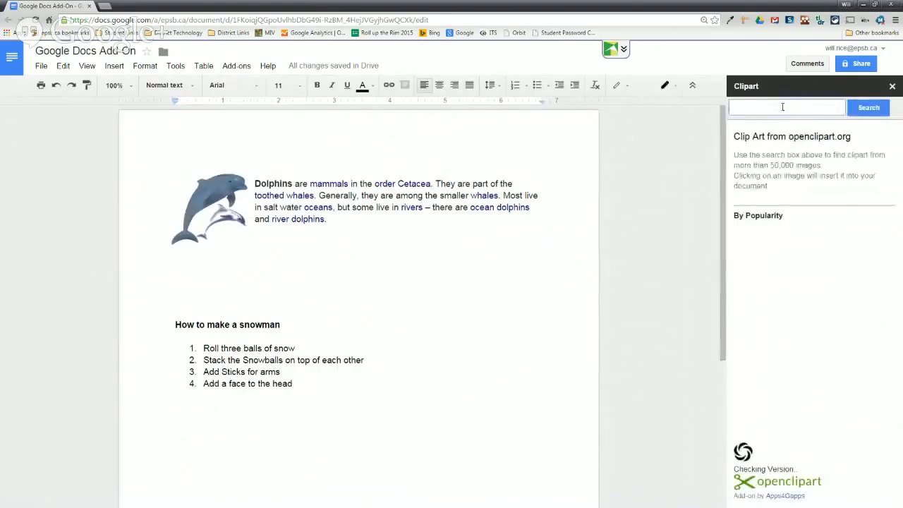
{"action": "type", "text": "ocean"}
{"action": "key", "text": "Return"}
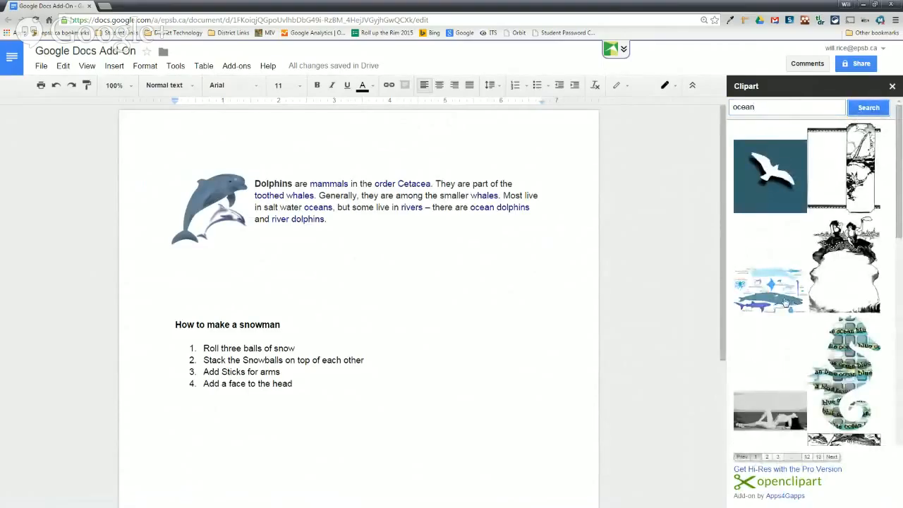
{"action": "scroll", "coordinate": [784, 303], "scroll_direction": "down", "scroll_amount": 3}
{"action": "scroll", "coordinate": [784, 302], "scroll_direction": "down", "scroll_amount": 4}
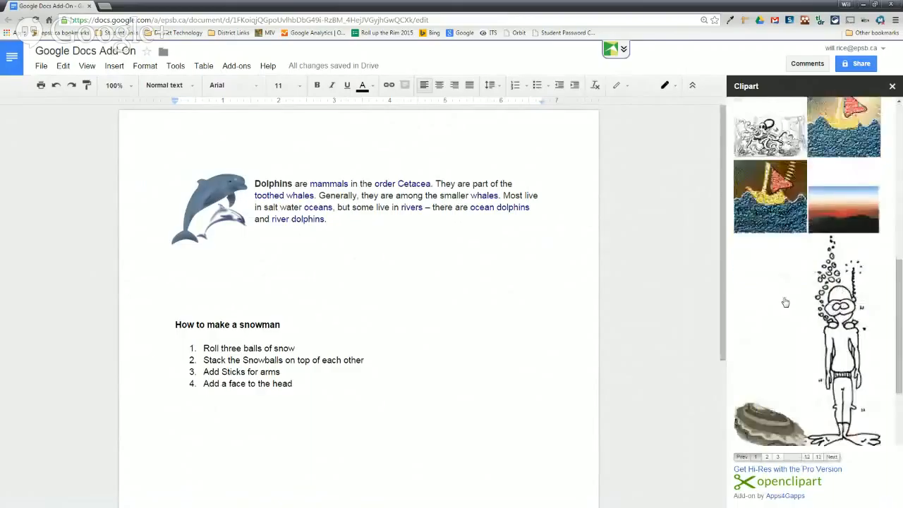
- Insert the blue ocean globe clip art below the Dolphins paragraph and shrink it proportionally to about 1.25 inches wide
{"action": "scroll", "coordinate": [785, 302], "scroll_direction": "down", "scroll_amount": 2}
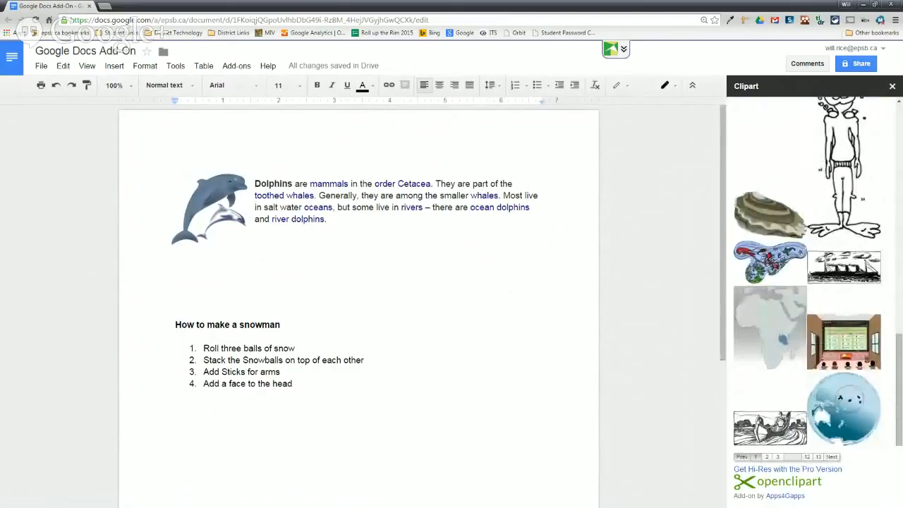
{"action": "left_click_drag", "start_coordinate": [839, 421], "coordinate": [355, 285]}
{"action": "left_click", "coordinate": [306, 359]}
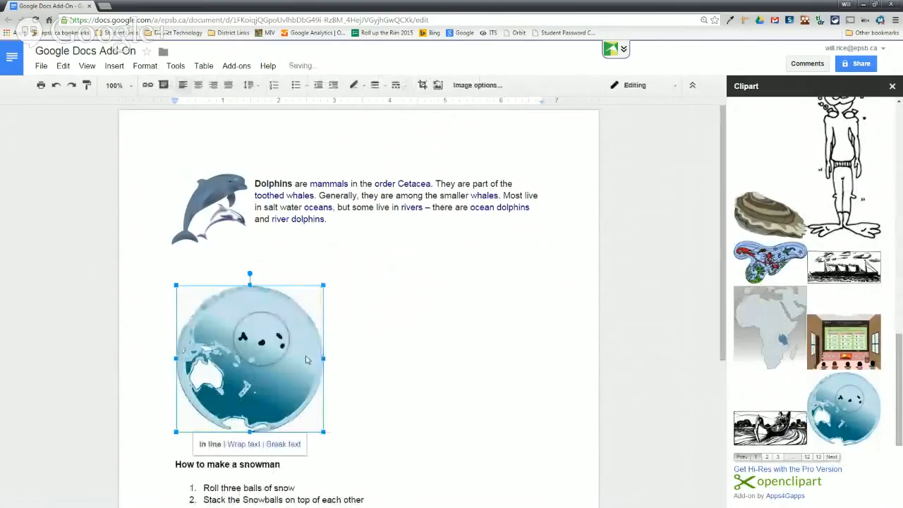
{"action": "left_click_drag", "start_coordinate": [322, 431], "coordinate": [233, 357]}
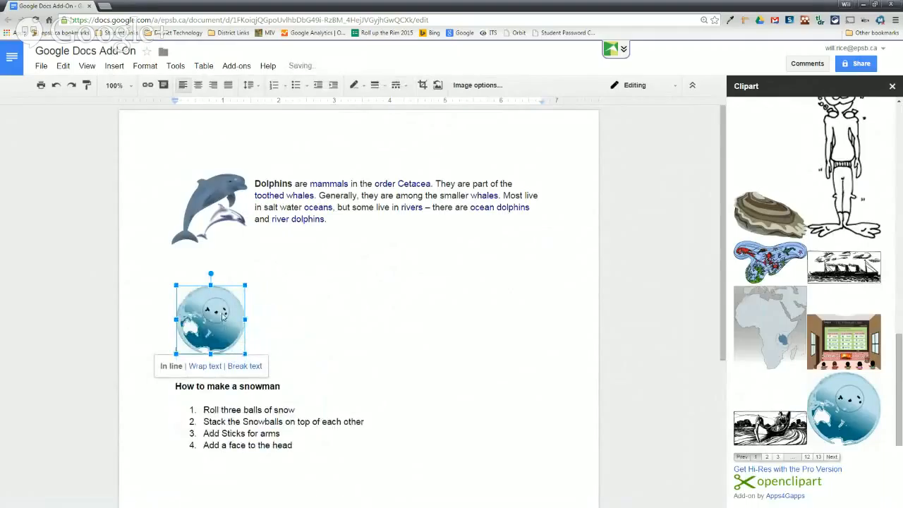
- Set the globe image to wrap text, place it at the right of the Dolphins paragraph, and deselect it
{"action": "left_click", "coordinate": [277, 308]}
{"action": "left_click", "coordinate": [214, 313]}
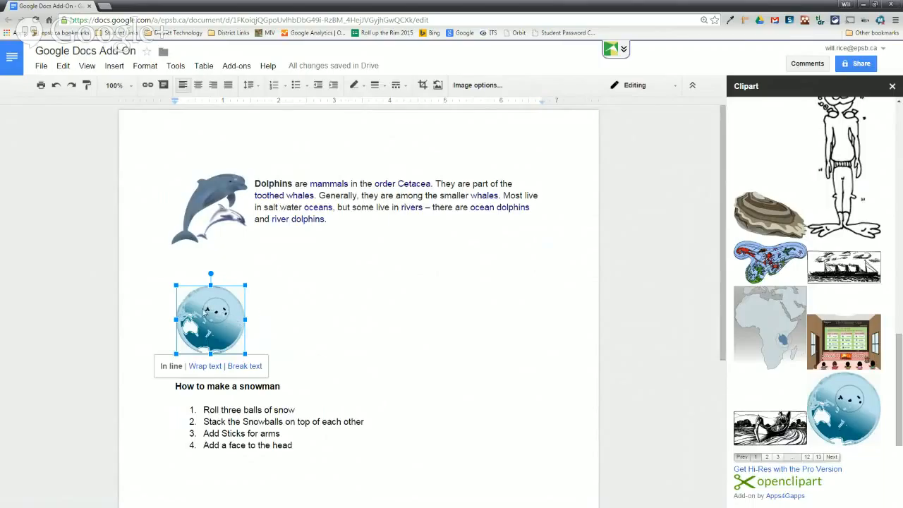
{"action": "left_click", "coordinate": [209, 366]}
{"action": "left_click_drag", "start_coordinate": [207, 297], "coordinate": [504, 184]}
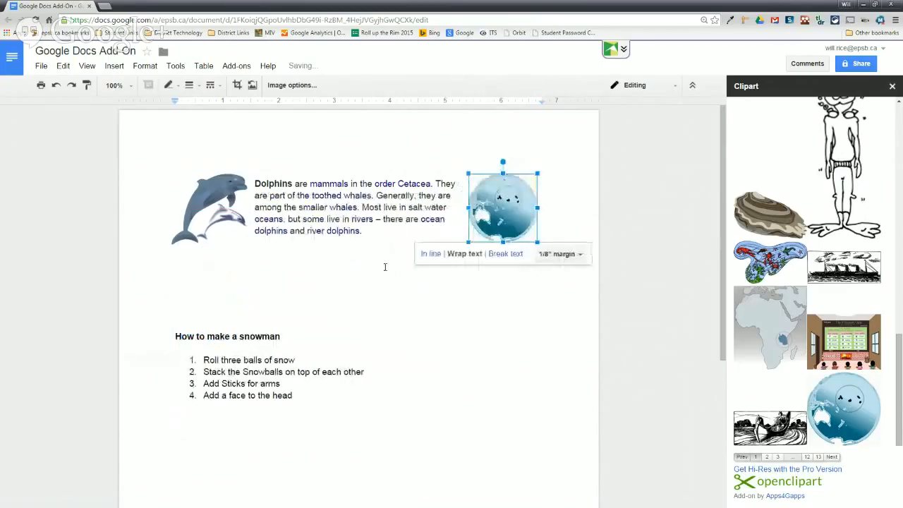
{"action": "left_click", "coordinate": [349, 281]}
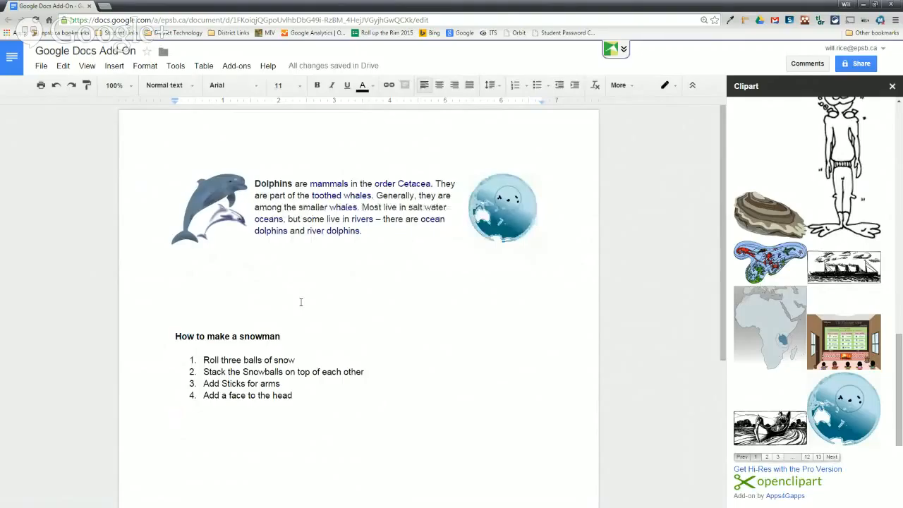
- Close the Clipart add-on and remove two blank lines above the "How to make a snowman" heading
{"action": "left_click", "coordinate": [893, 88]}
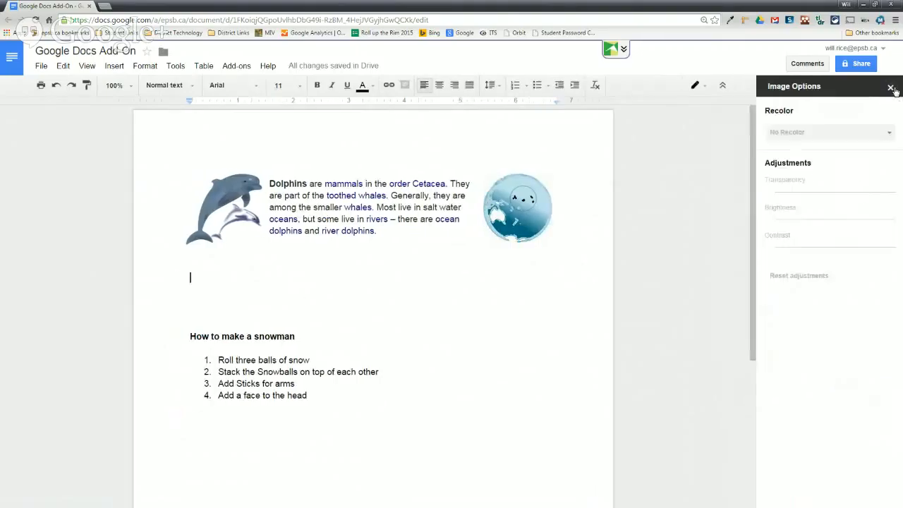
{"action": "left_click", "coordinate": [287, 308]}
{"action": "key", "text": "Delete"}
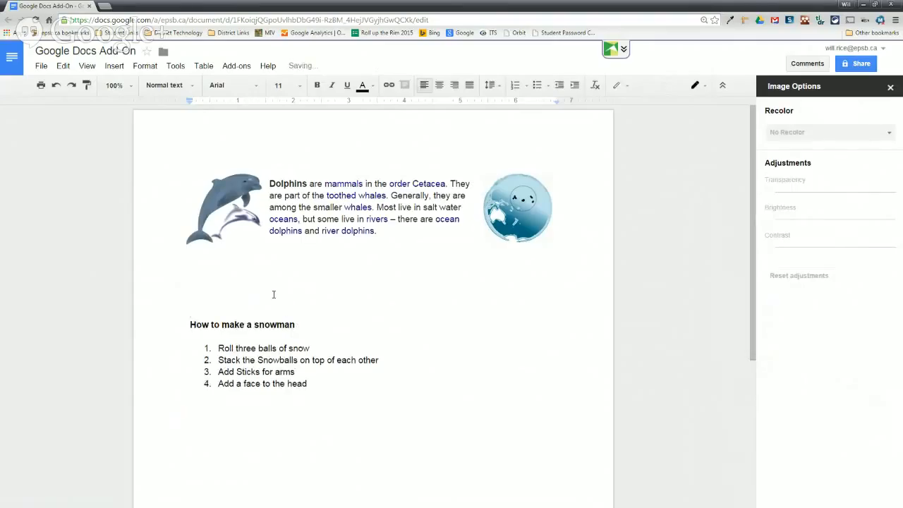
{"action": "key", "text": "Delete"}
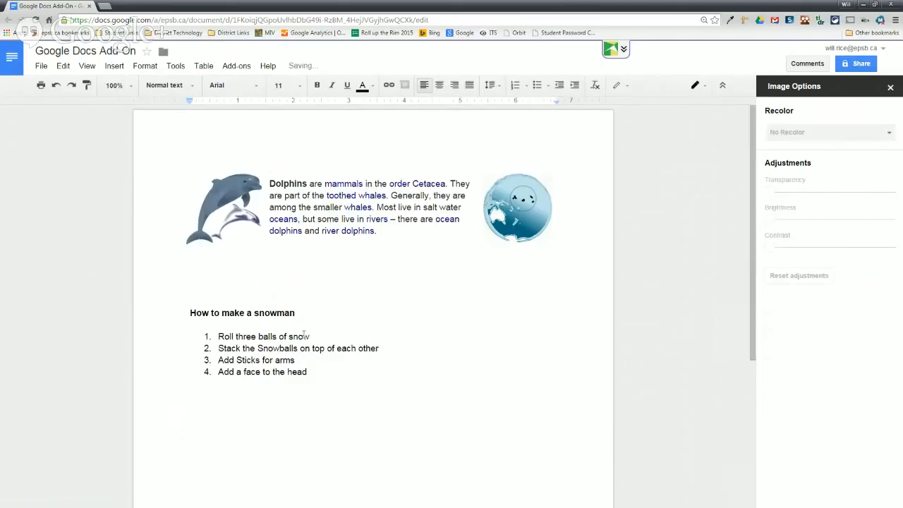
- Launch the Gliffy Diagrams add-on and create a new Flow Chart diagram
{"action": "left_click", "coordinate": [236, 68]}
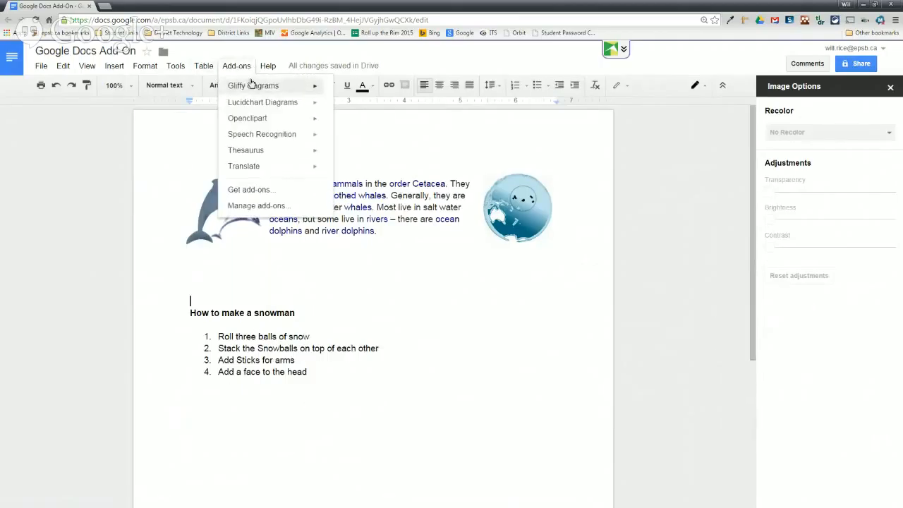
{"action": "mouse_move", "coordinate": [252, 92]}
{"action": "left_click", "coordinate": [365, 93]}
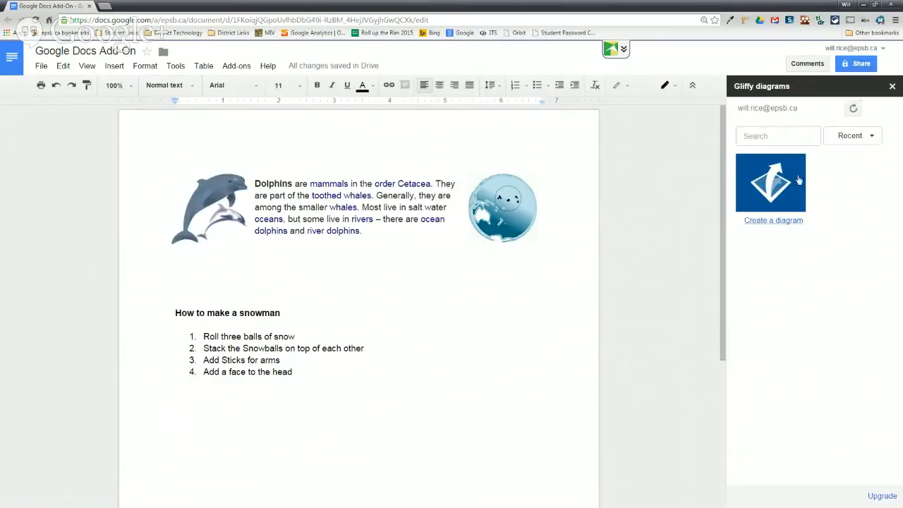
{"action": "left_click", "coordinate": [769, 203]}
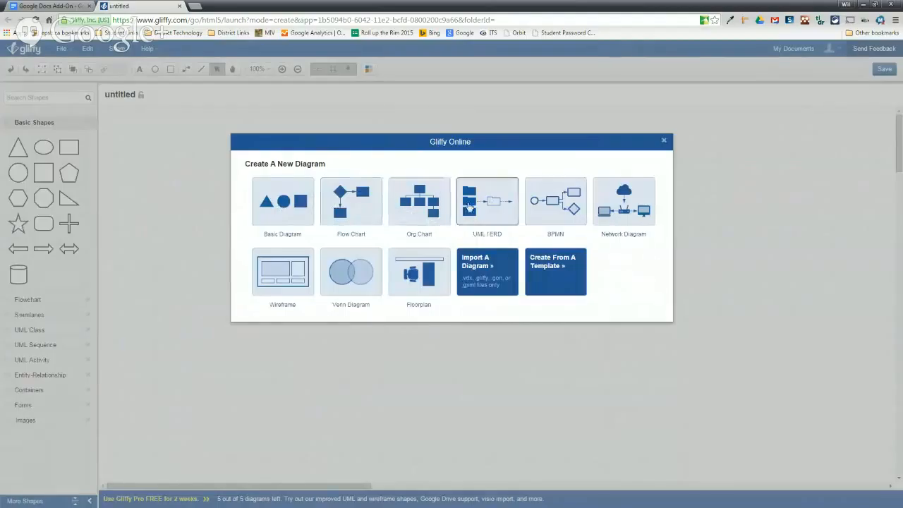
{"action": "left_click", "coordinate": [346, 212]}
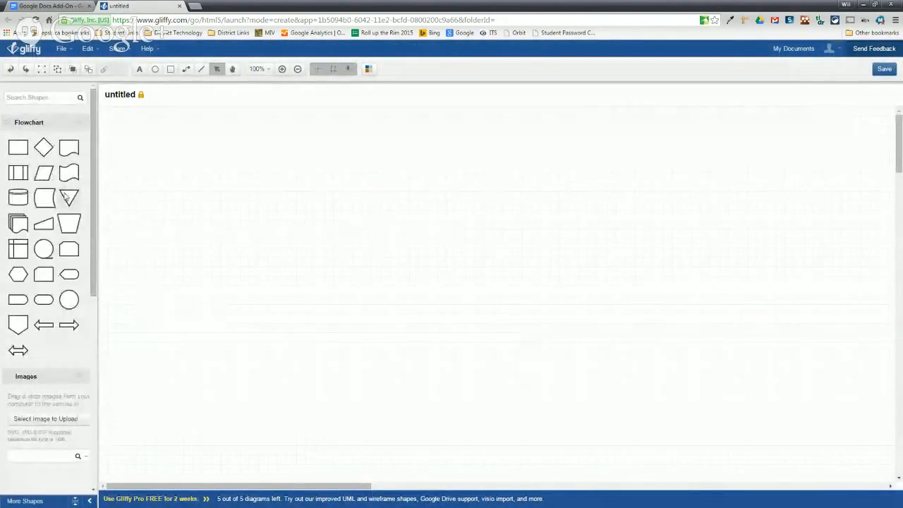
- Add a process rectangle to the upper-left area of the canvas and label it "Roll Snowballs"
{"action": "left_click_drag", "start_coordinate": [18, 147], "coordinate": [190, 184]}
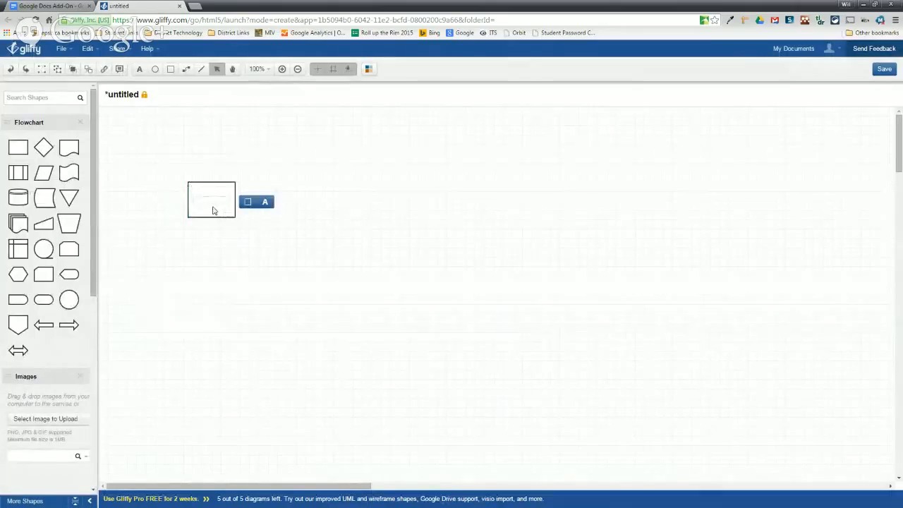
{"action": "type", "text": "Sc"}
{"action": "type", "text": "owballs"}
{"action": "left_click", "coordinate": [264, 238]}
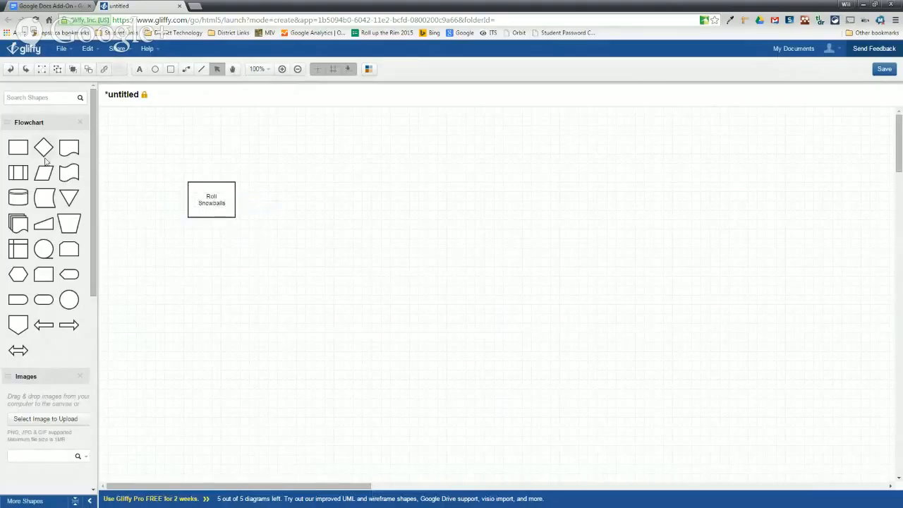
- Place a second process rectangle to the right of the "Roll Snowballs" box and label it "Stack"
{"action": "left_click_drag", "start_coordinate": [18, 146], "coordinate": [268, 187]}
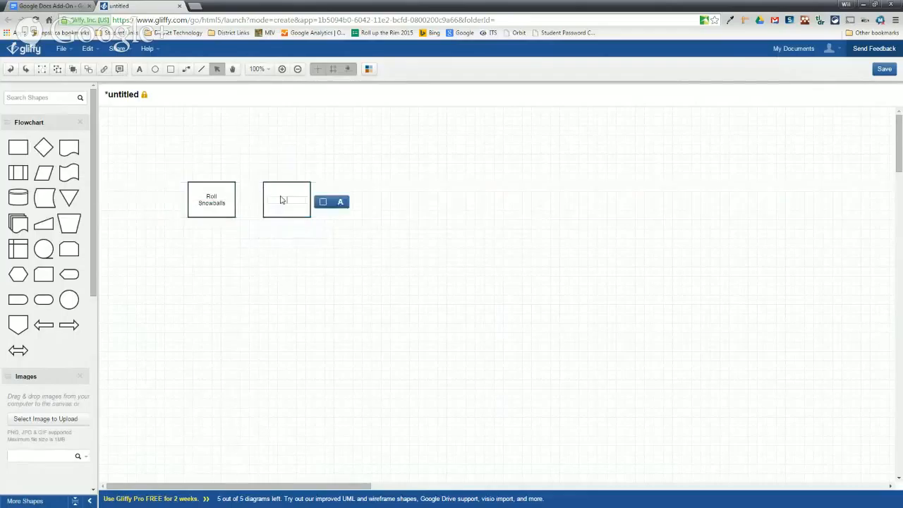
{"action": "left_click", "coordinate": [280, 196]}
{"action": "left_click", "coordinate": [296, 250]}
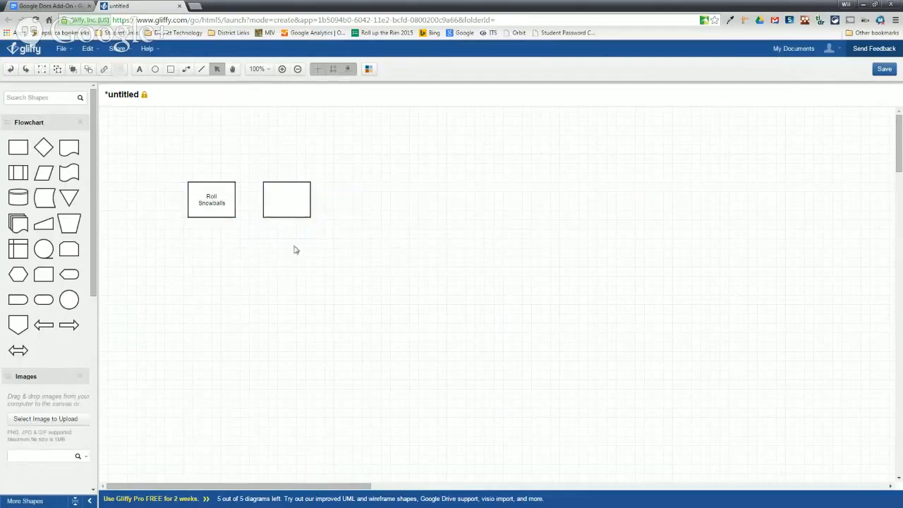
{"action": "double_click", "coordinate": [287, 201]}
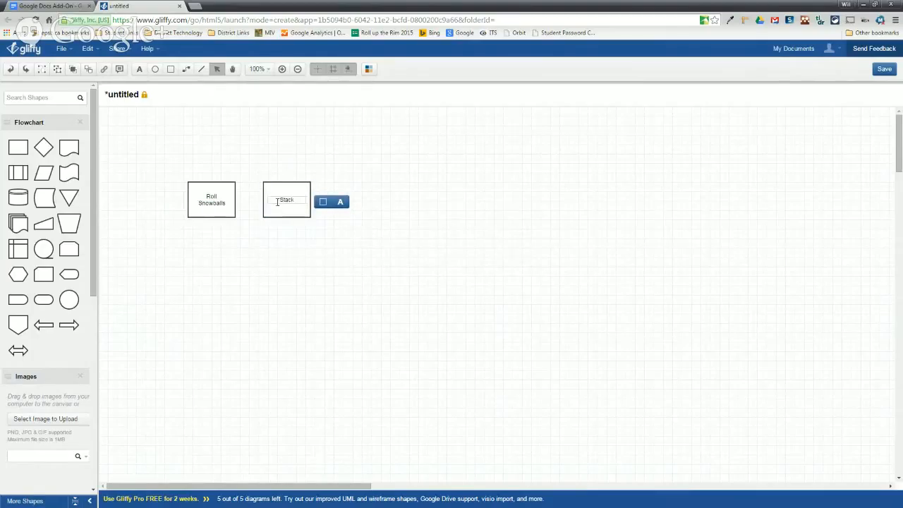
{"action": "left_click", "coordinate": [295, 249]}
- Add a third, unlabeled rectangle to the right of "Stack" and place right-pointing block arrows between the three boxes
{"action": "left_click_drag", "start_coordinate": [19, 150], "coordinate": [338, 187]}
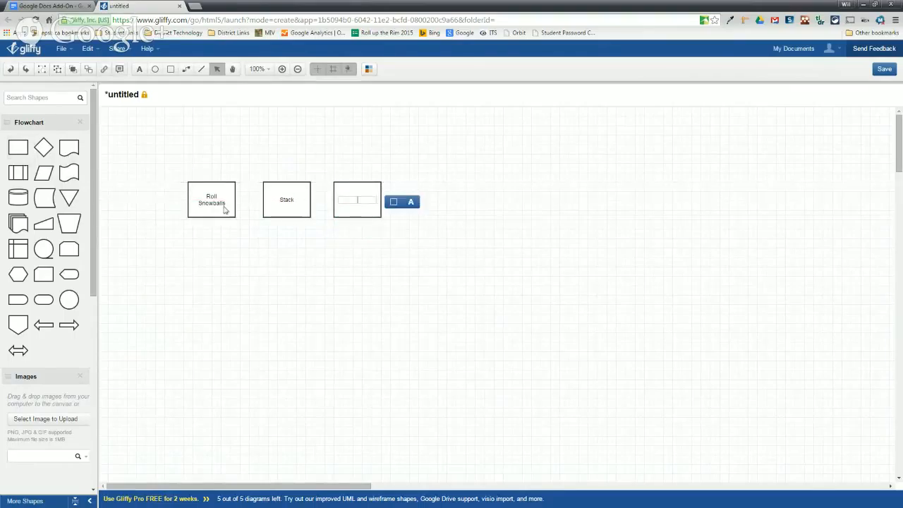
{"action": "left_click", "coordinate": [161, 238]}
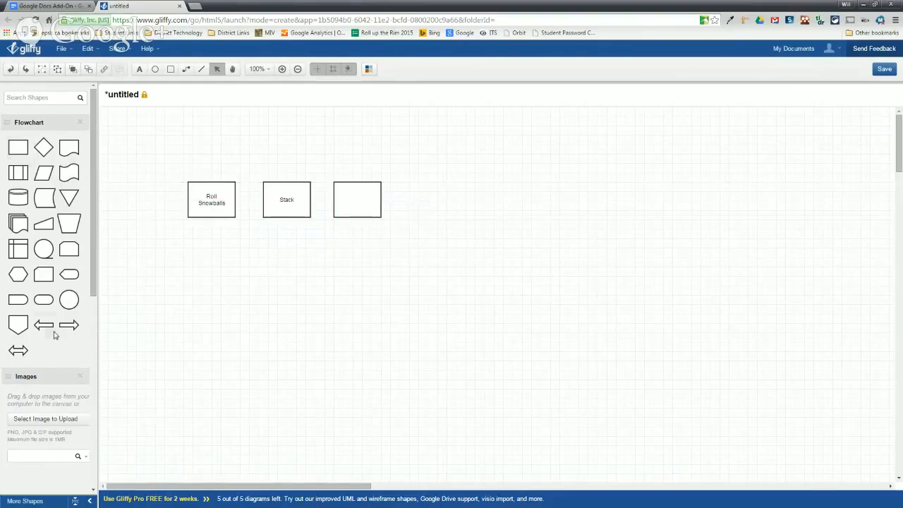
{"action": "left_click_drag", "start_coordinate": [69, 325], "coordinate": [365, 208]}
{"action": "left_click", "coordinate": [275, 204]}
{"action": "key", "text": "ctrl+v"}
- Apply the light blue theme with dark blue outlines and move the whole flowchart to the canvas's upper-left corner
{"action": "left_click", "coordinate": [211, 184]}
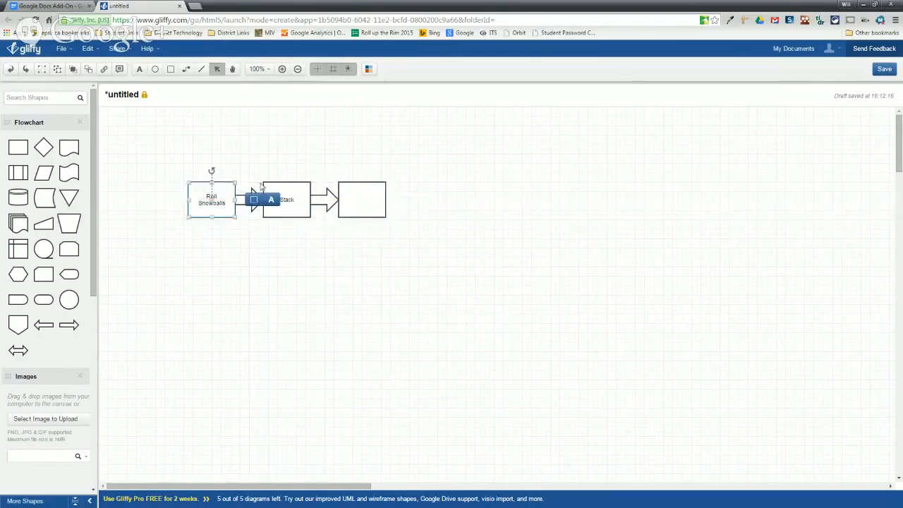
{"action": "left_click", "coordinate": [368, 69]}
{"action": "left_click", "coordinate": [875, 143]}
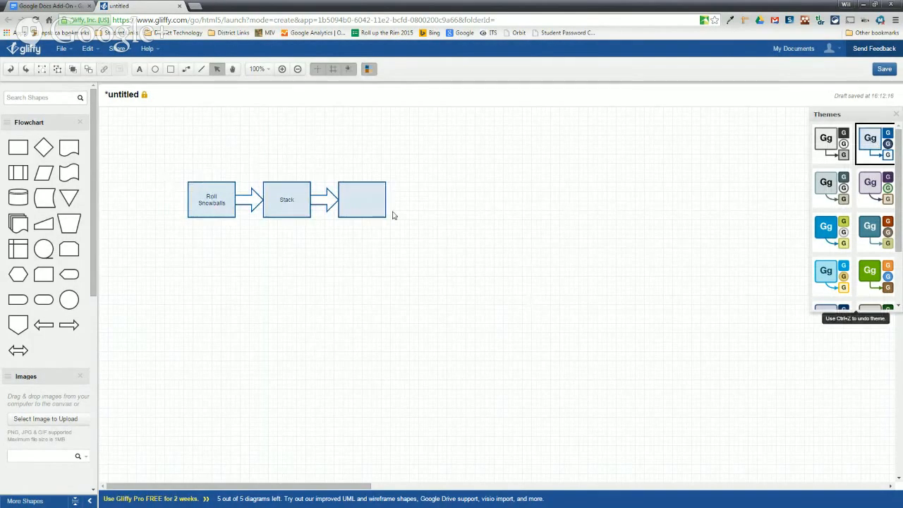
{"action": "left_click_drag", "start_coordinate": [413, 172], "coordinate": [189, 247]}
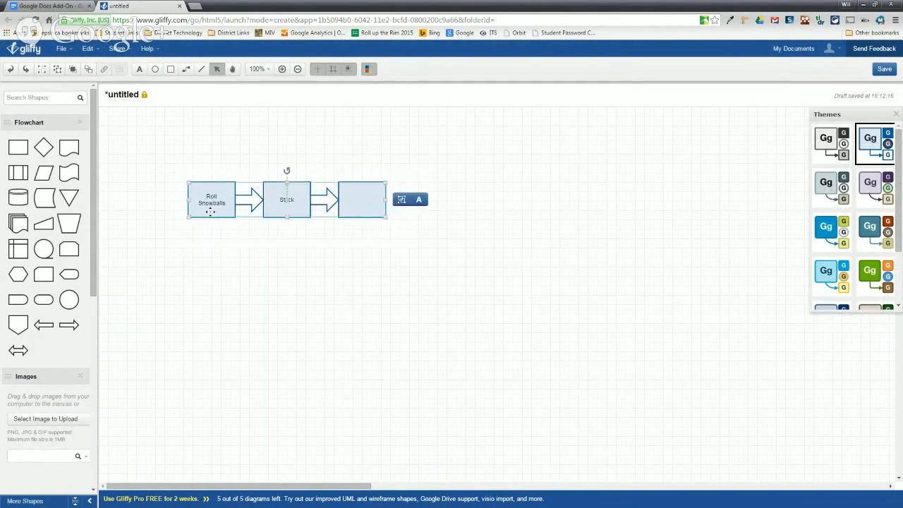
{"action": "left_click_drag", "start_coordinate": [210, 210], "coordinate": [132, 151]}
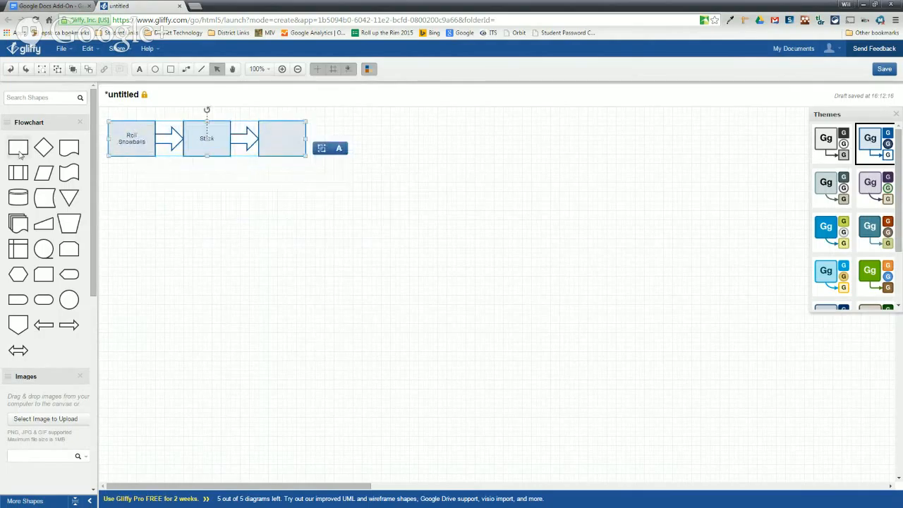
- Add a fourth, unlabeled rectangle at the flowchart's right end and connect it with a copy of the block arrow
{"action": "left_click_drag", "start_coordinate": [280, 124], "coordinate": [349, 118]}
{"action": "left_click", "coordinate": [248, 140]}
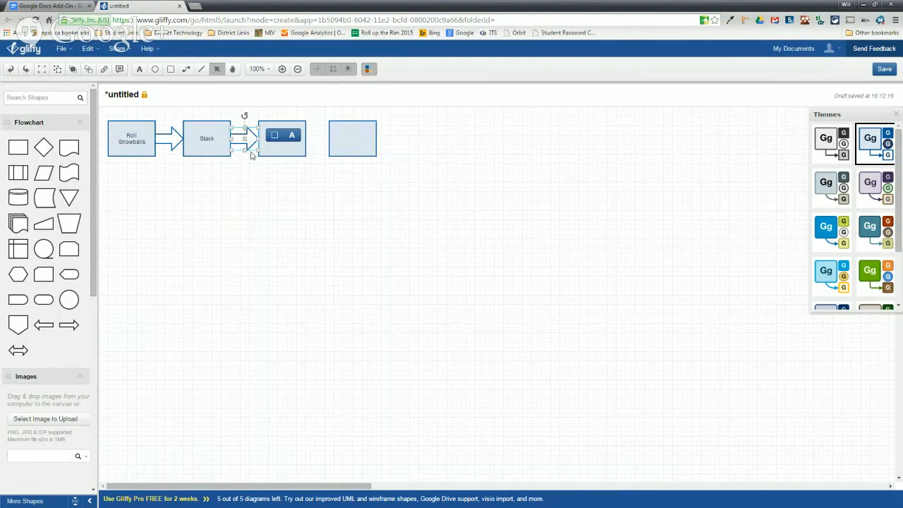
{"action": "key", "text": "ctrl+v"}
{"action": "left_click_drag", "start_coordinate": [245, 146], "coordinate": [358, 146]}
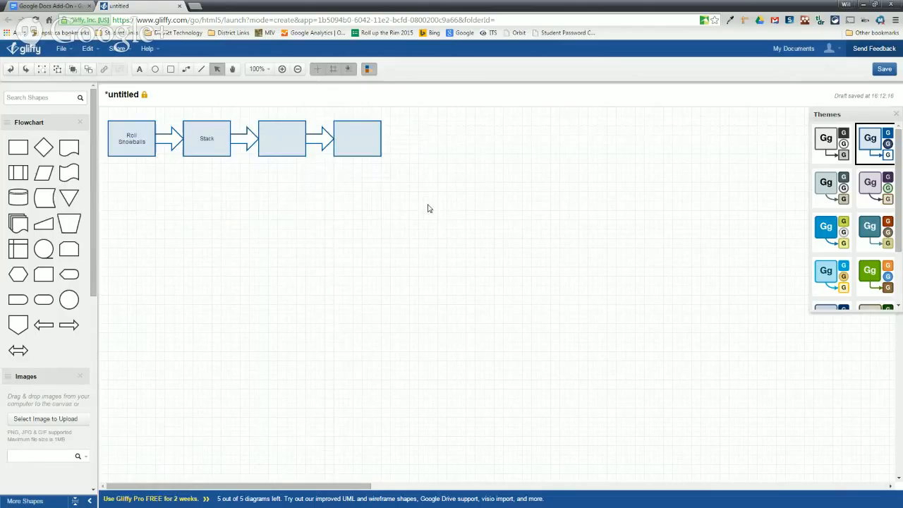
- Save the flowchart in the account's diagrams folder under the name "TEst"
{"action": "left_click", "coordinate": [883, 69]}
{"action": "type", "text": "TEst"}
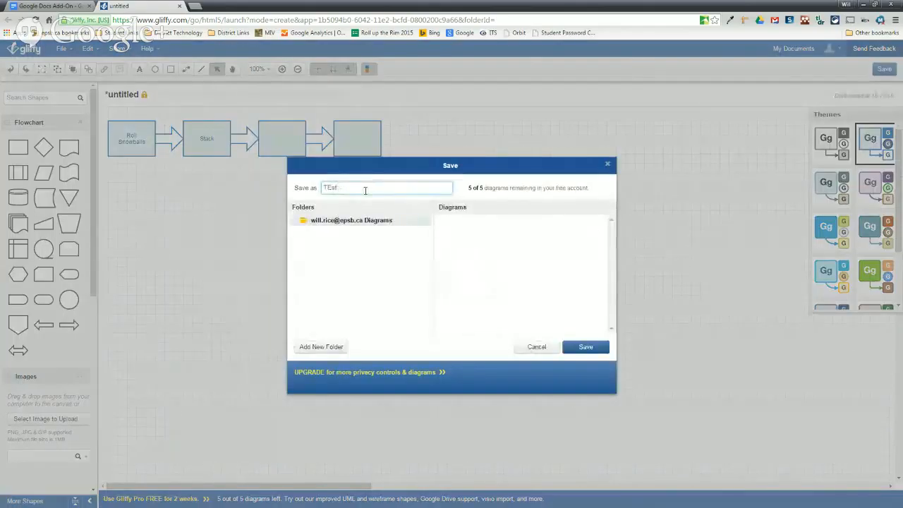
{"action": "left_click", "coordinate": [598, 353]}
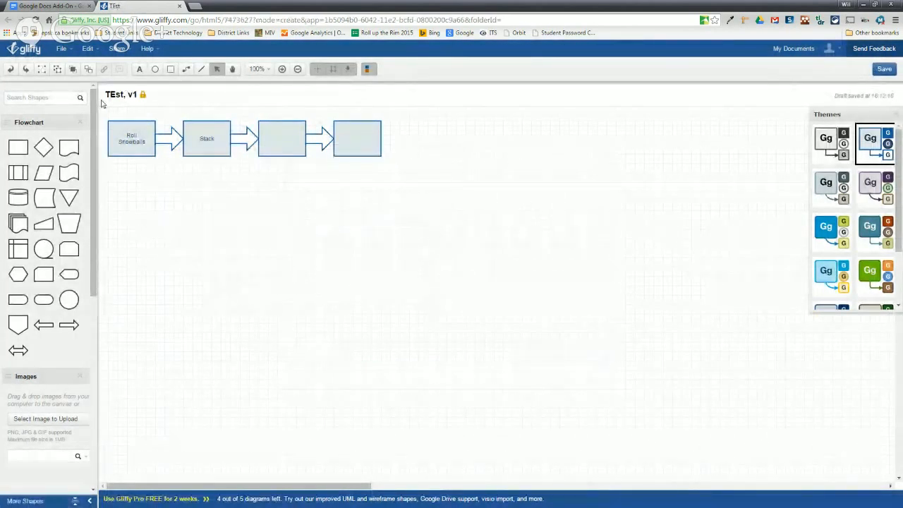
- Switch back to the Google Docs document, refresh the Gliffy diagram list, and insert the "TEst" diagram above the snowman heading
{"action": "left_click", "coordinate": [51, 6]}
{"action": "left_click", "coordinate": [852, 110]}
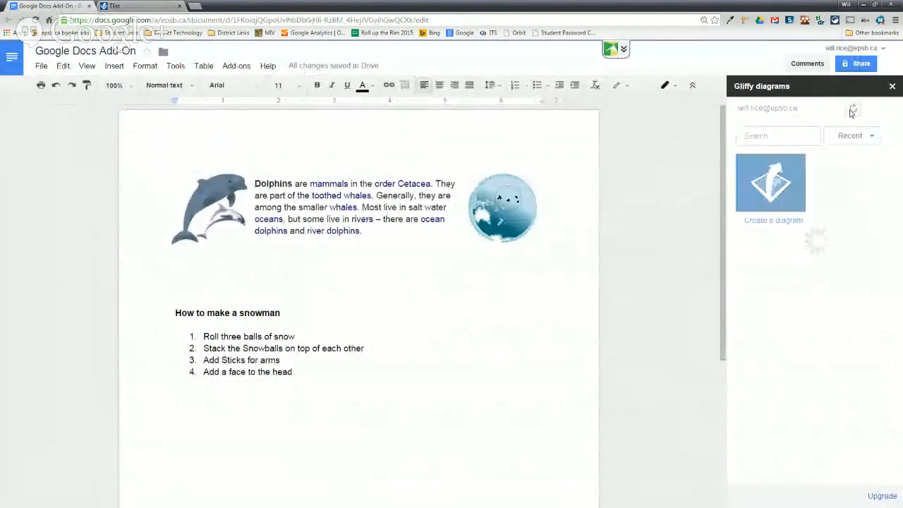
{"action": "mouse_move", "coordinate": [847, 192]}
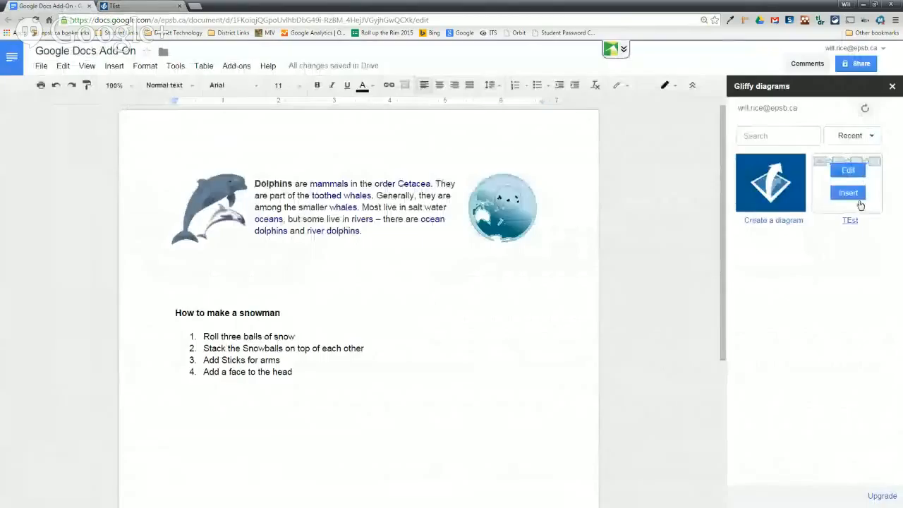
{"action": "left_click", "coordinate": [851, 195]}
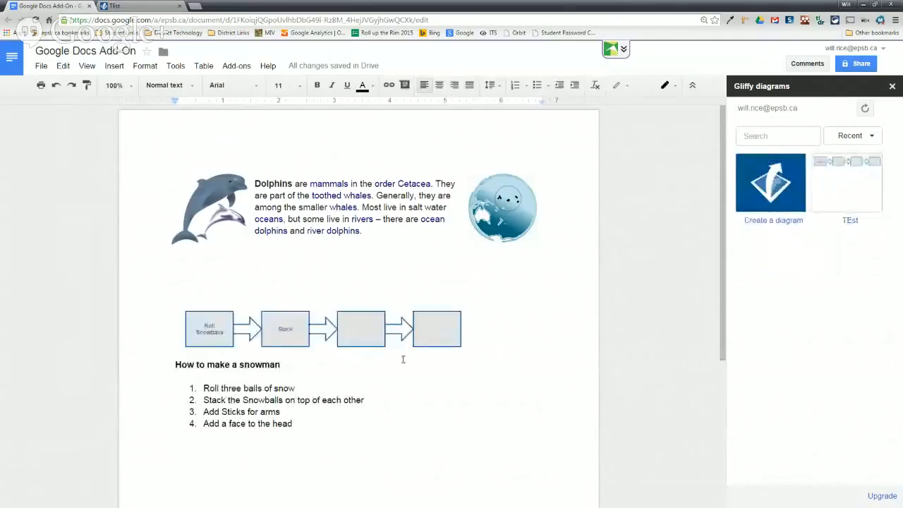
- Move the inserted flowchart image to just below the snowman instructions' numbered list
{"action": "scroll", "coordinate": [320, 353], "scroll_direction": "down", "scroll_amount": 1}
{"action": "scroll", "coordinate": [320, 348], "scroll_direction": "down", "scroll_amount": 1}
{"action": "left_click", "coordinate": [304, 204]}
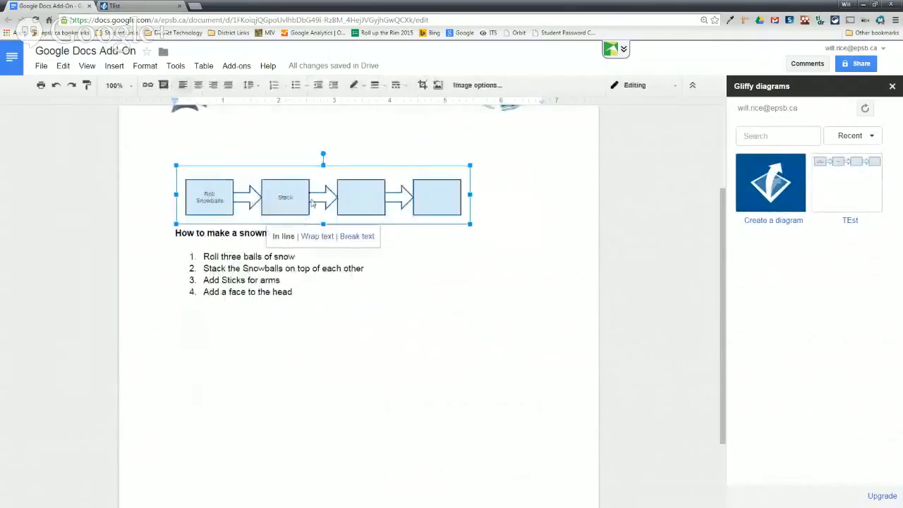
{"action": "left_click_drag", "start_coordinate": [285, 346], "coordinate": [285, 346]}
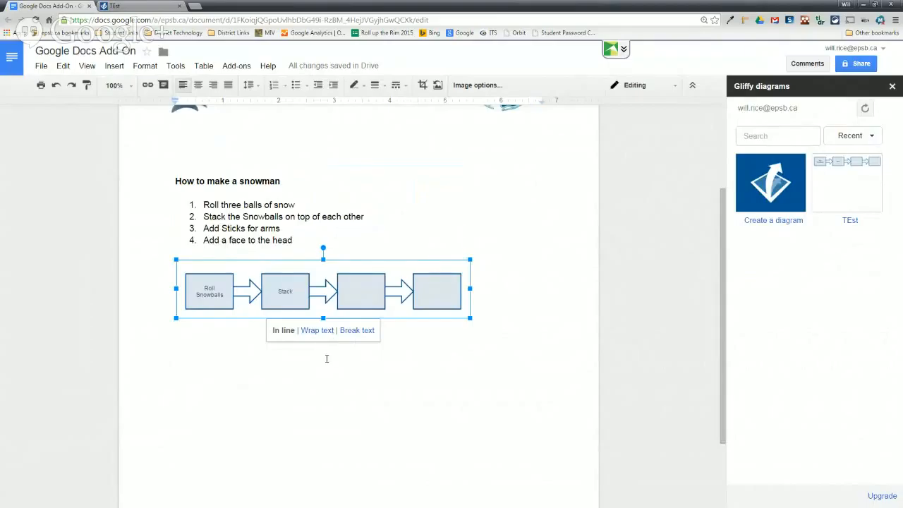
- View the saved "TEst" diagram in the Gliffy editor, then return to the Google Docs document
{"action": "mouse_move", "coordinate": [836, 203]}
{"action": "left_click", "coordinate": [141, 7]}
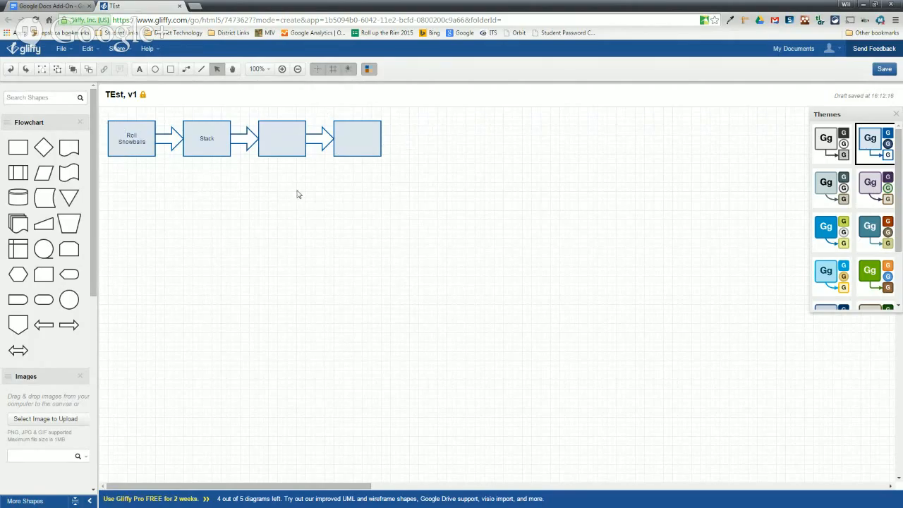
{"action": "left_click", "coordinate": [51, 6]}
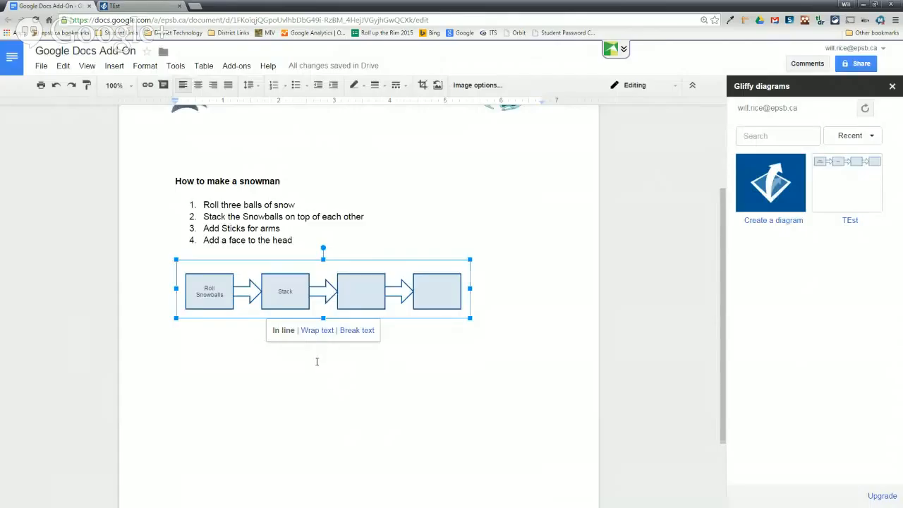
- Look through the installed add-ons and the options of Lucidchart Diagrams, Speech Recognition and Thesaurus, plus the commands for getting and managing add-ons
{"action": "scroll", "coordinate": [316, 361], "scroll_direction": "up", "scroll_amount": 2}
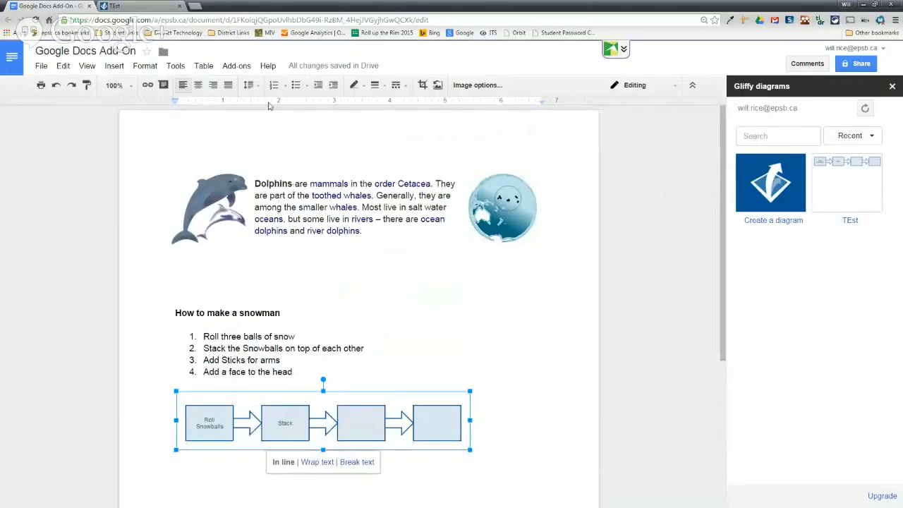
{"action": "left_click", "coordinate": [236, 65]}
{"action": "mouse_move", "coordinate": [250, 106]}
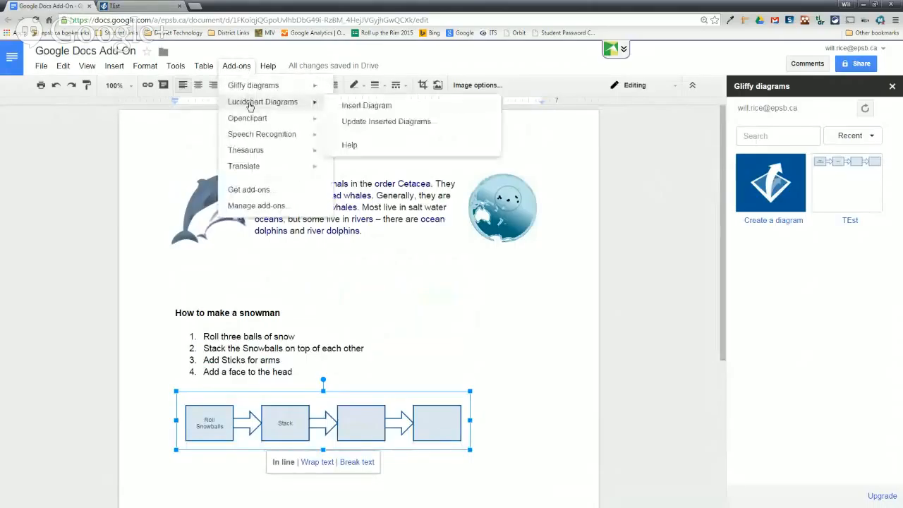
{"action": "mouse_move", "coordinate": [279, 140]}
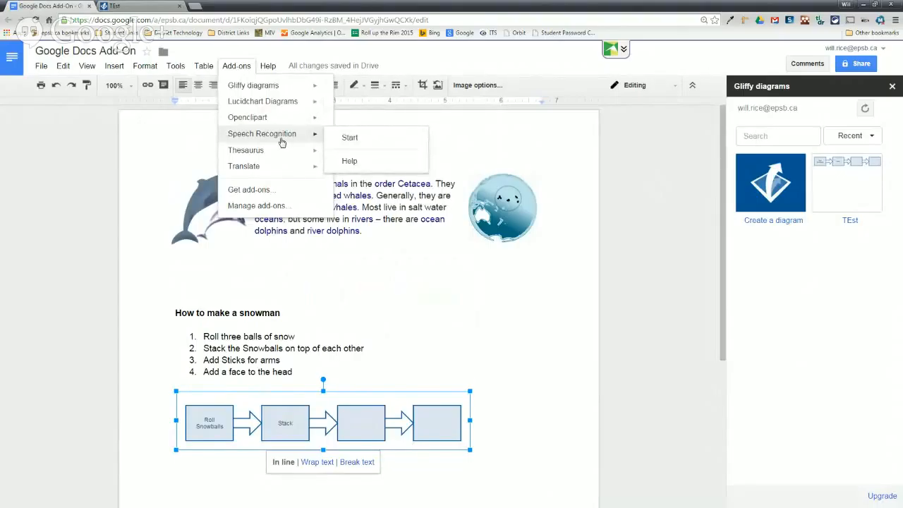
{"action": "mouse_move", "coordinate": [272, 155]}
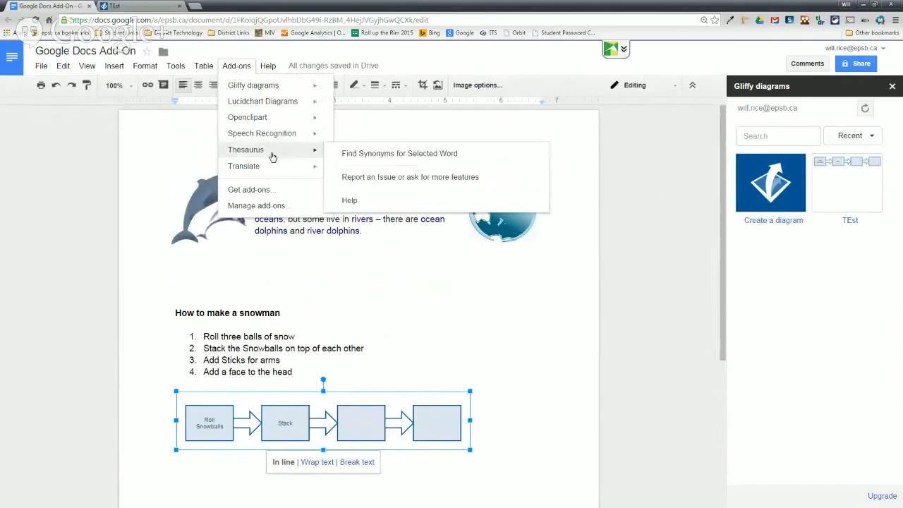
{"action": "left_click", "coordinate": [257, 254]}
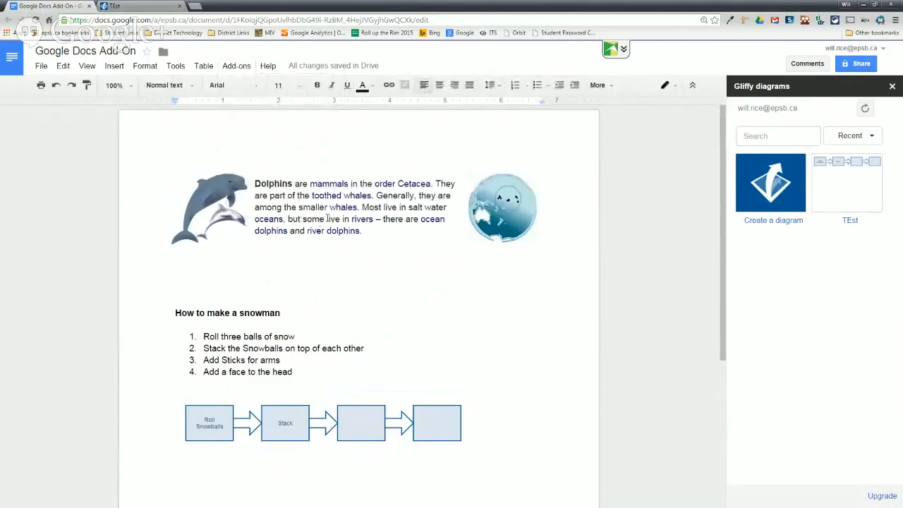
{"action": "left_click", "coordinate": [248, 69]}
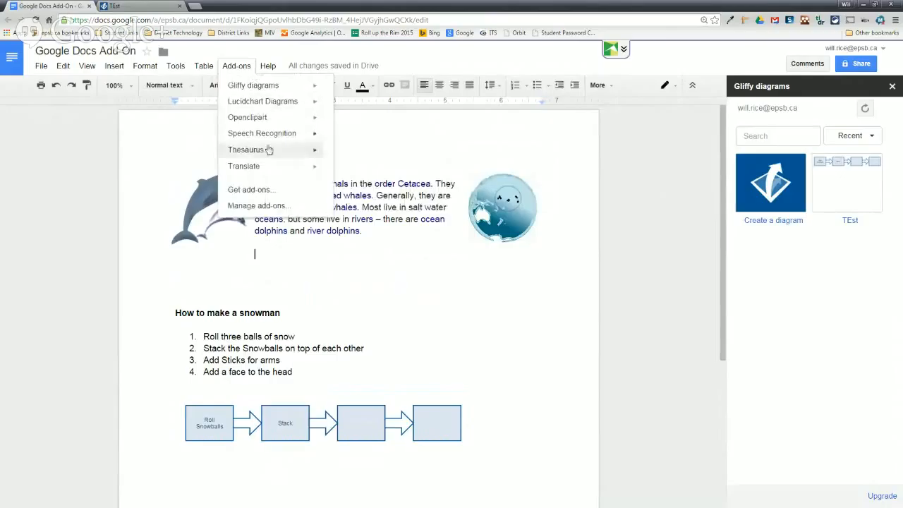
{"action": "left_click", "coordinate": [241, 71]}
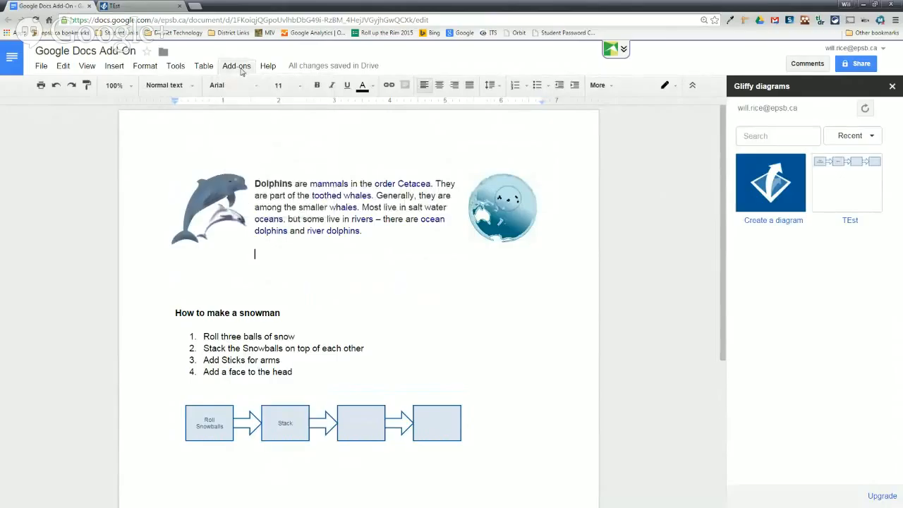
{"action": "left_click", "coordinate": [242, 70]}
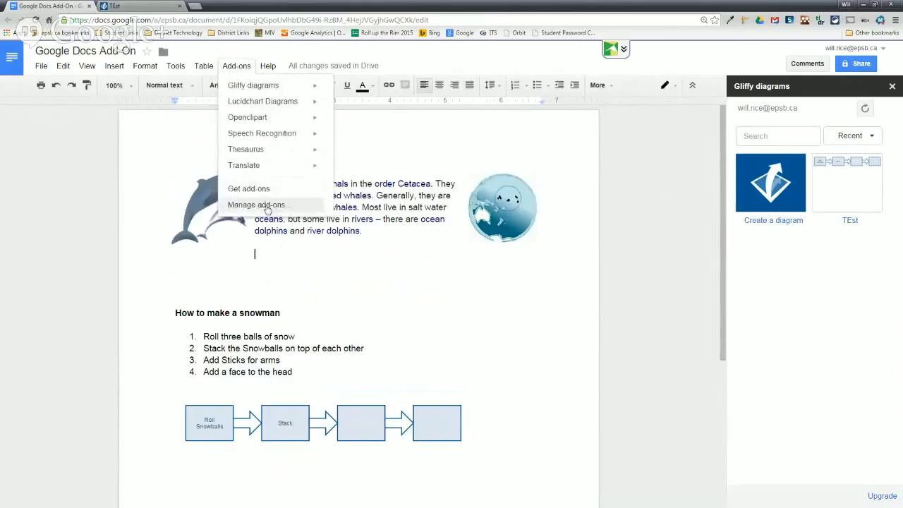
{"action": "left_click", "coordinate": [419, 268]}
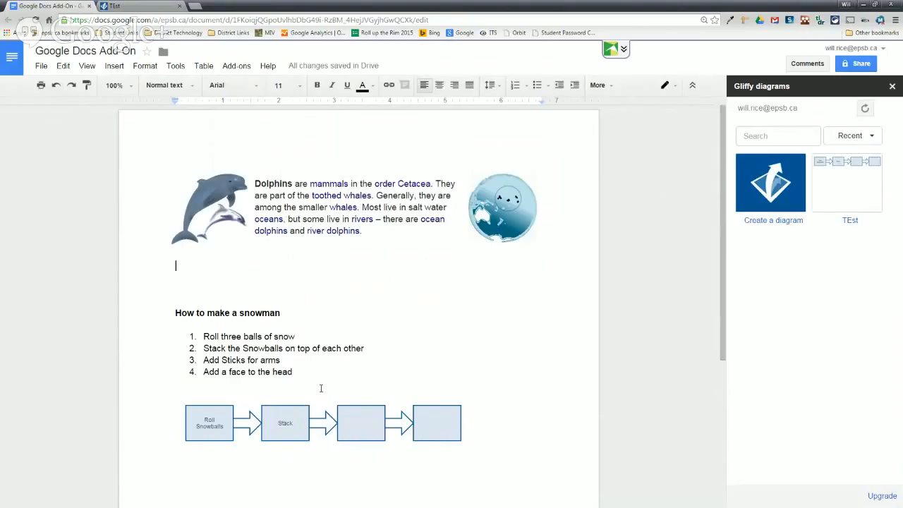
{"action": "left_click", "coordinate": [365, 348]}
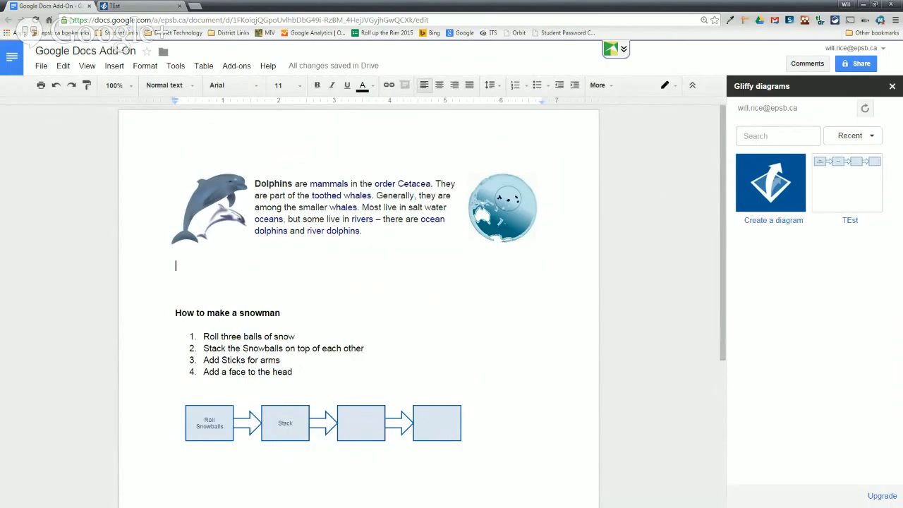